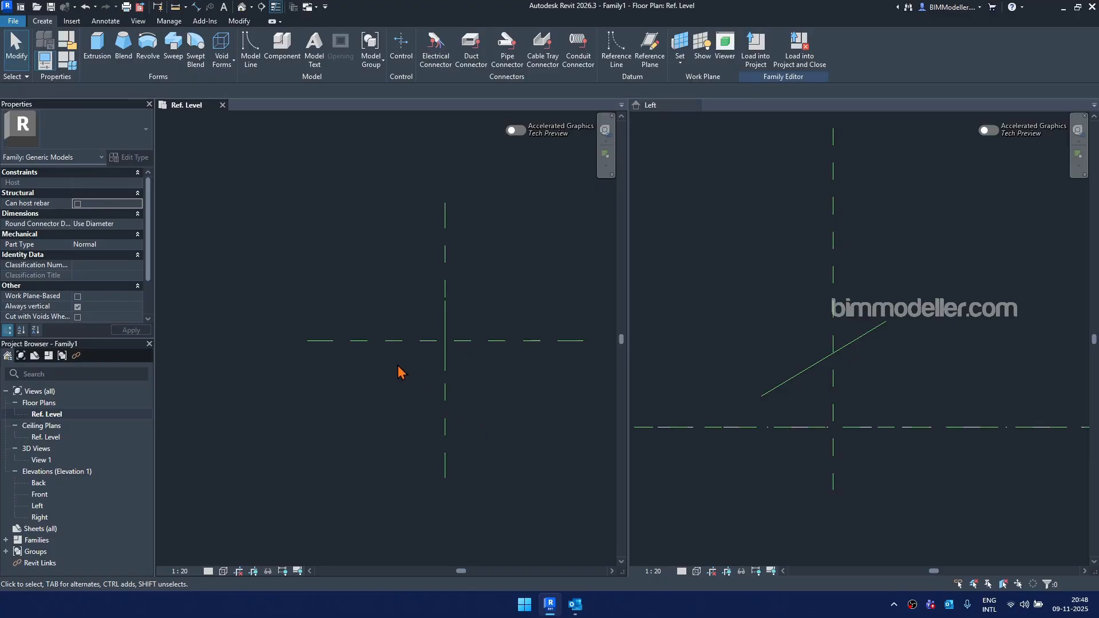
Extrude a rectangle about 700 by 1000 to a depth of 250 in the Ref. Level plan, above and right of the reference plane intersection
middle_click_drag(379, 275, 319, 279)
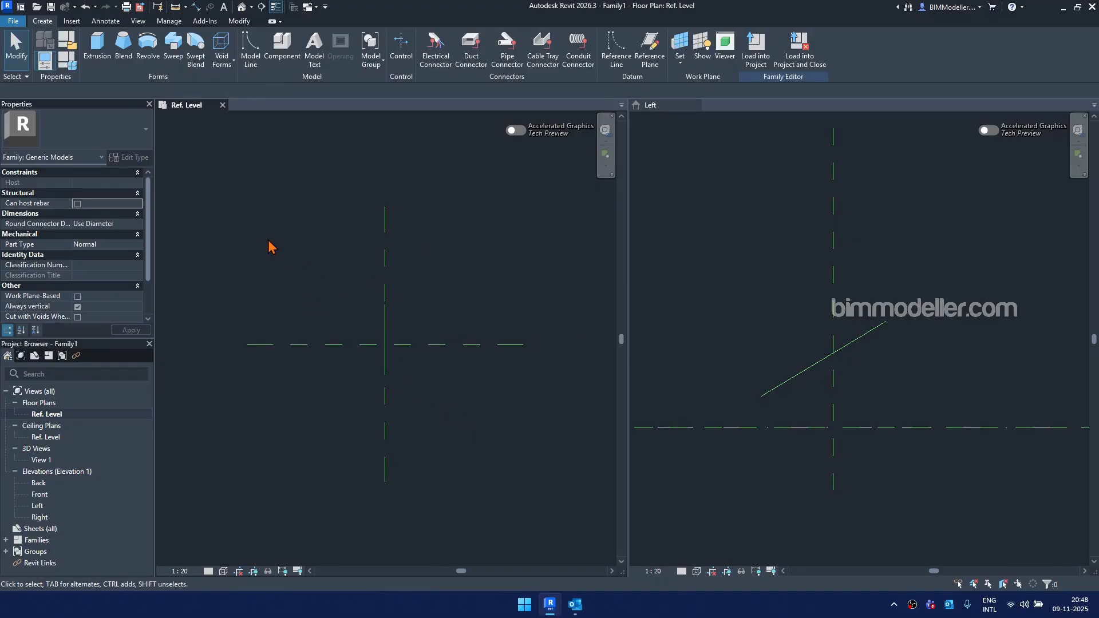
left_click(102, 51)
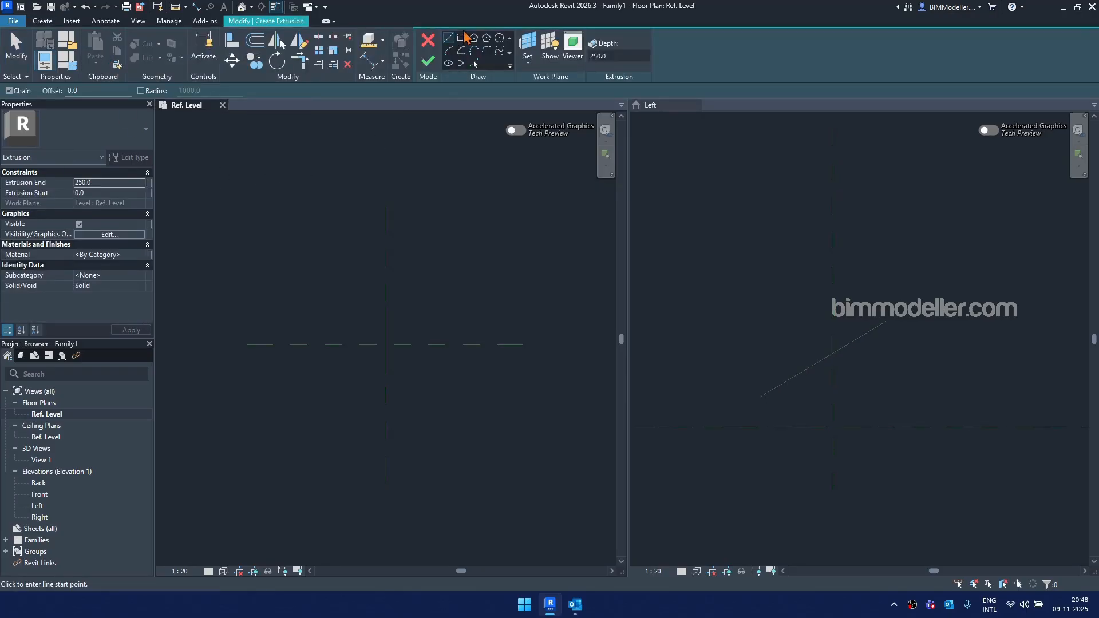
left_click(461, 38)
left_click(431, 206)
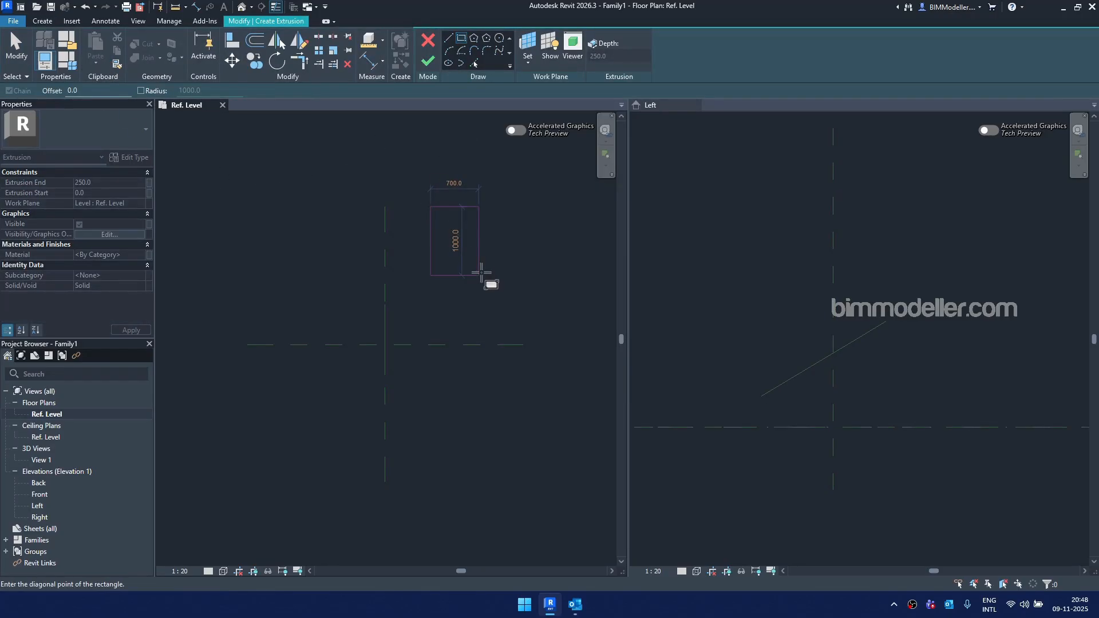
left_click(479, 275)
left_click(428, 60)
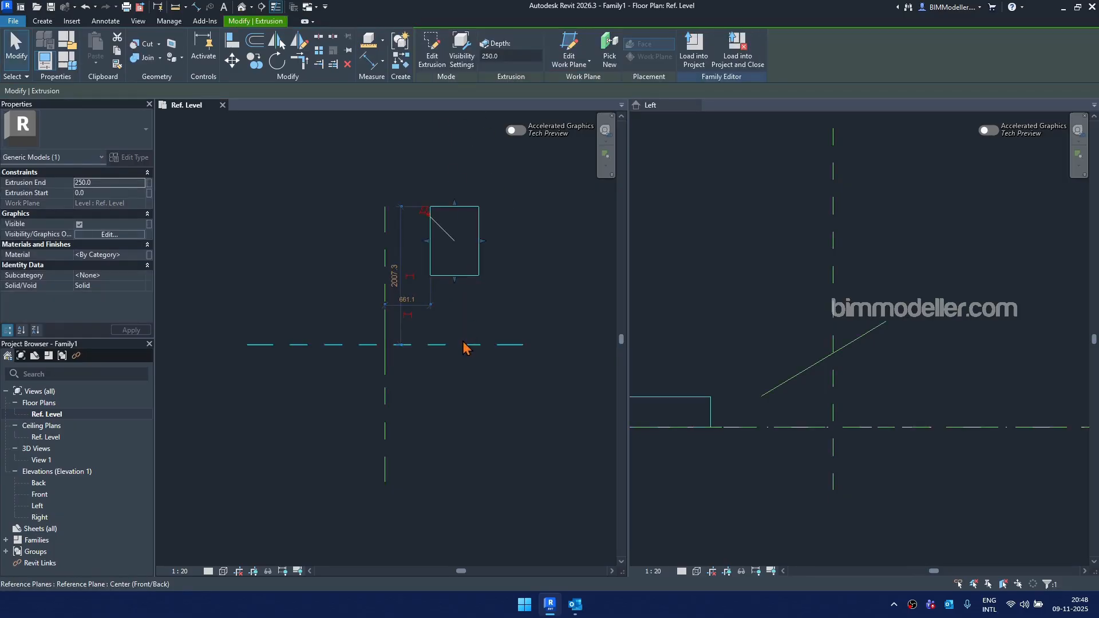
left_click(749, 307)
scroll(778, 287, "down", 3)
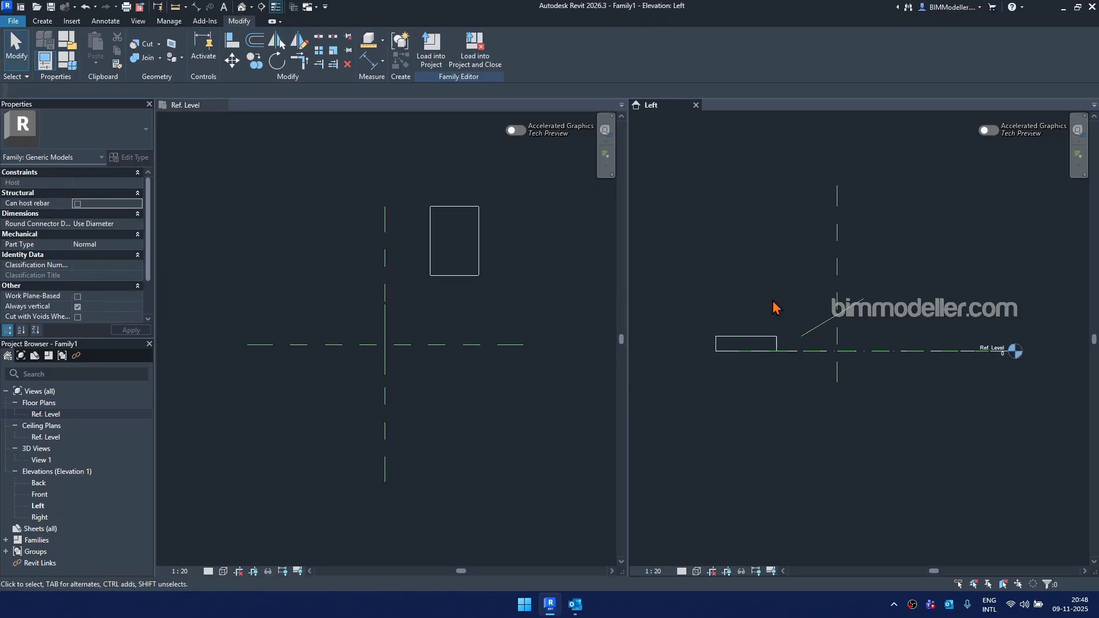
left_click(42, 21)
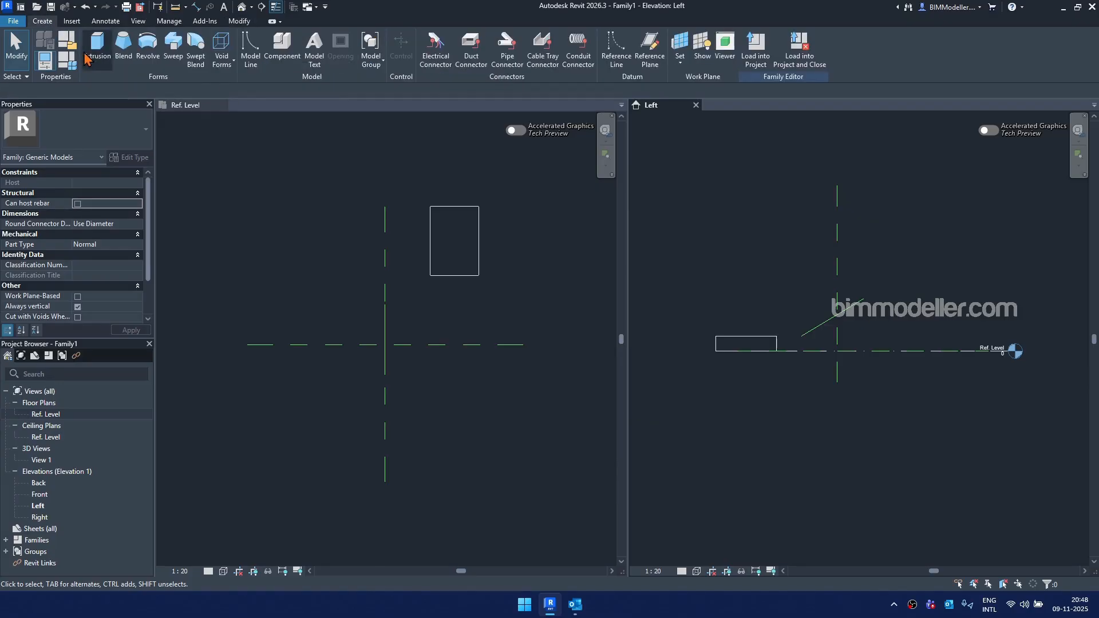
left_click(127, 50)
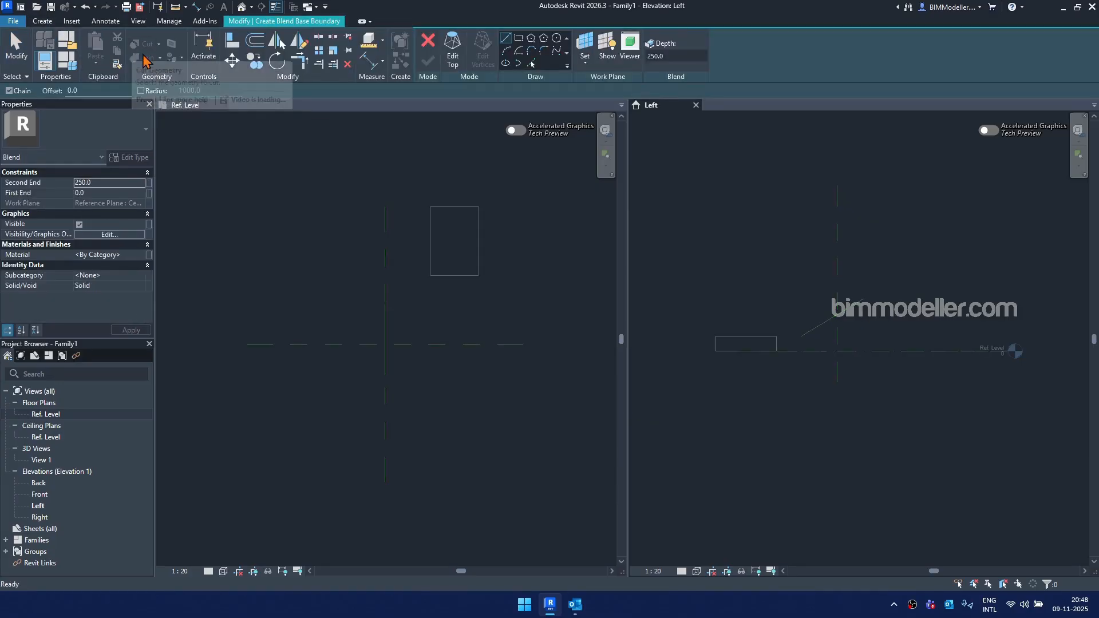
left_click(429, 40)
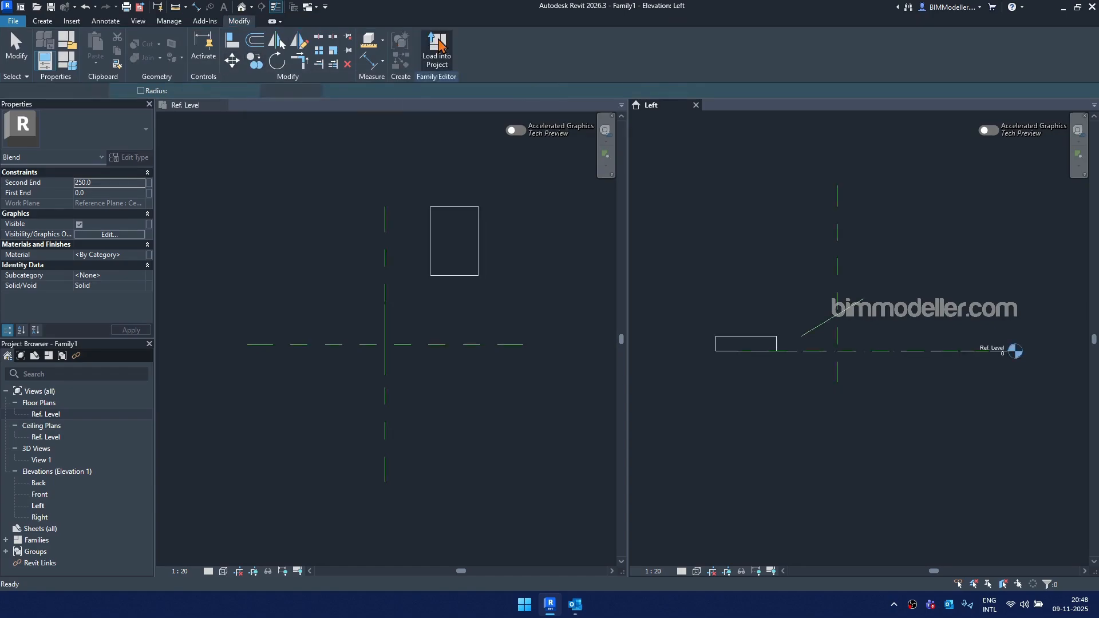
Start a Revolve in the Left elevation and sketch a rectangular boundary about 100 by 700 left of the vertical reference plane
left_click(42, 21)
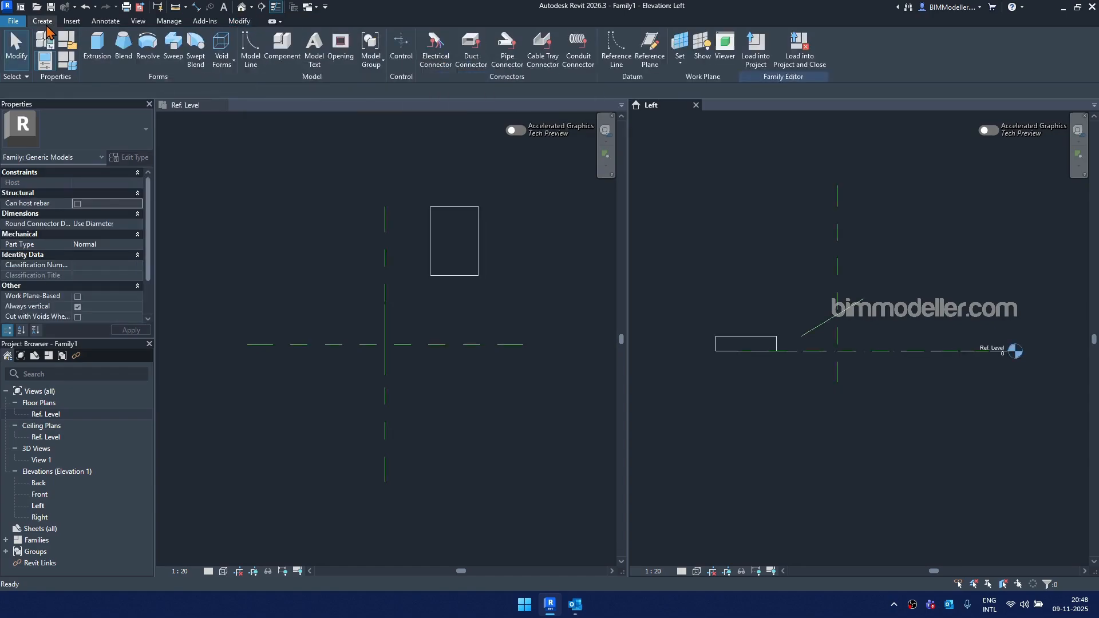
left_click(144, 50)
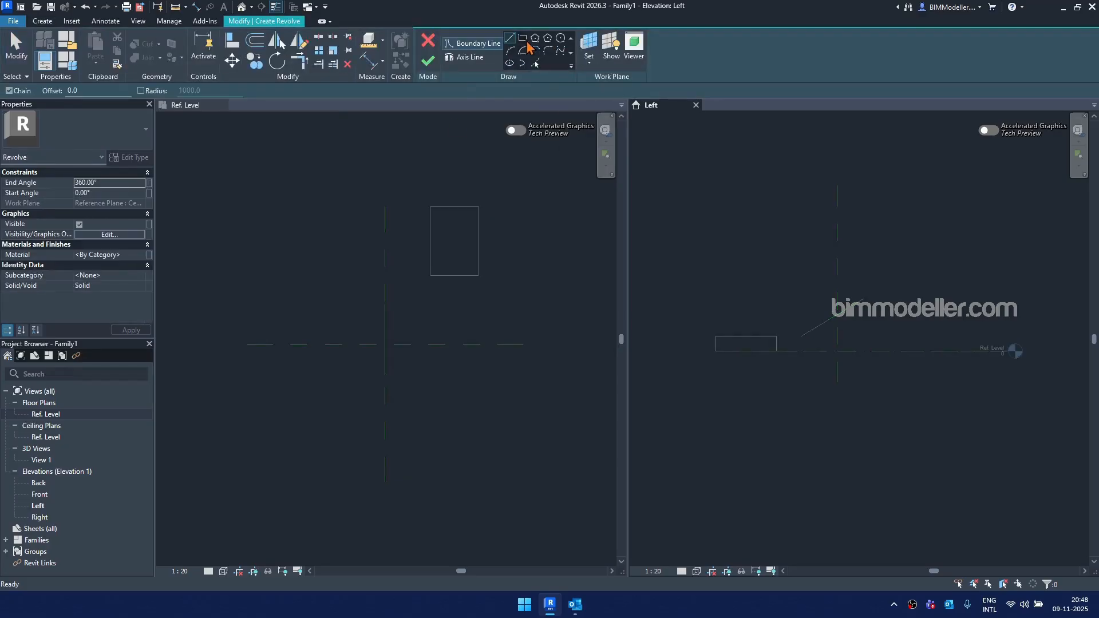
left_click(523, 38)
left_click(772, 199)
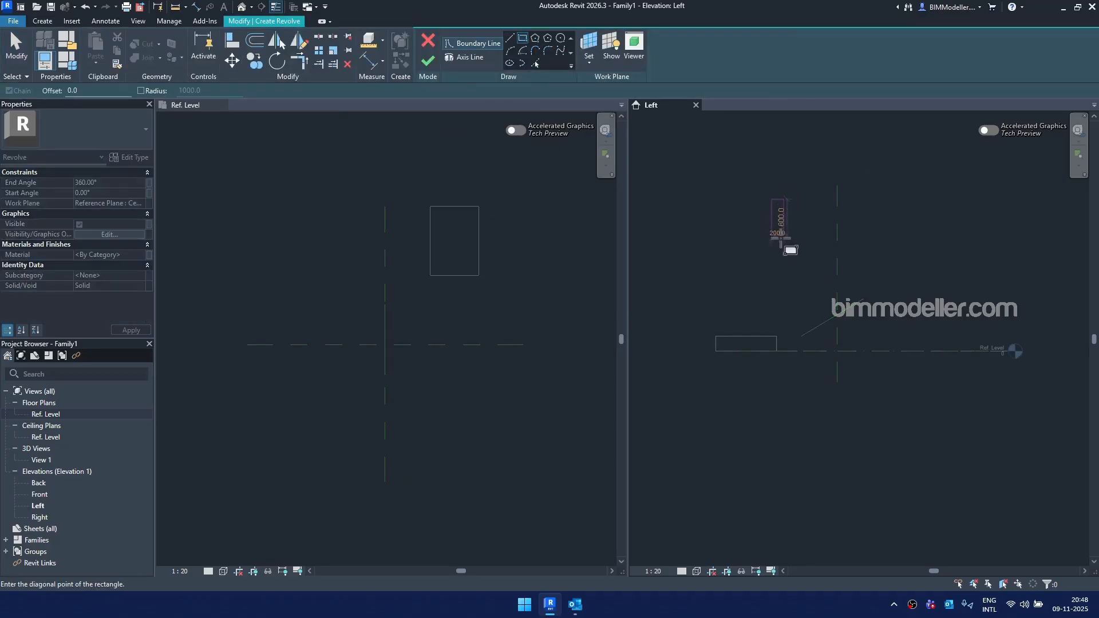
left_click(778, 241)
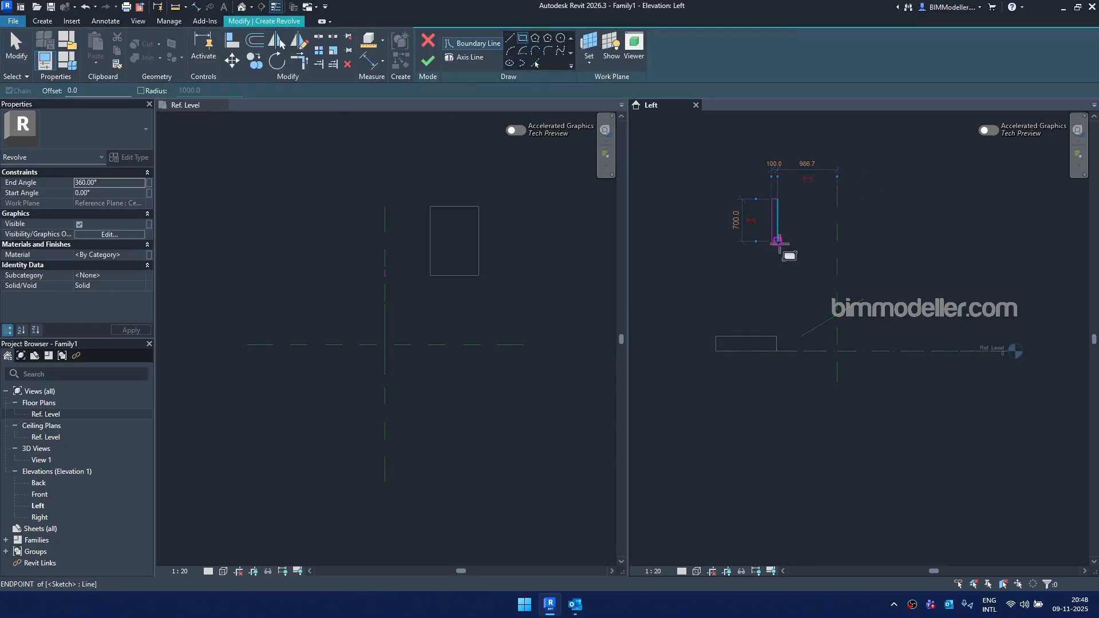
Draw a slanted axis line about 1300 long at 55° beside the rectangular boundary and finish the 360° revolve
left_click(465, 56)
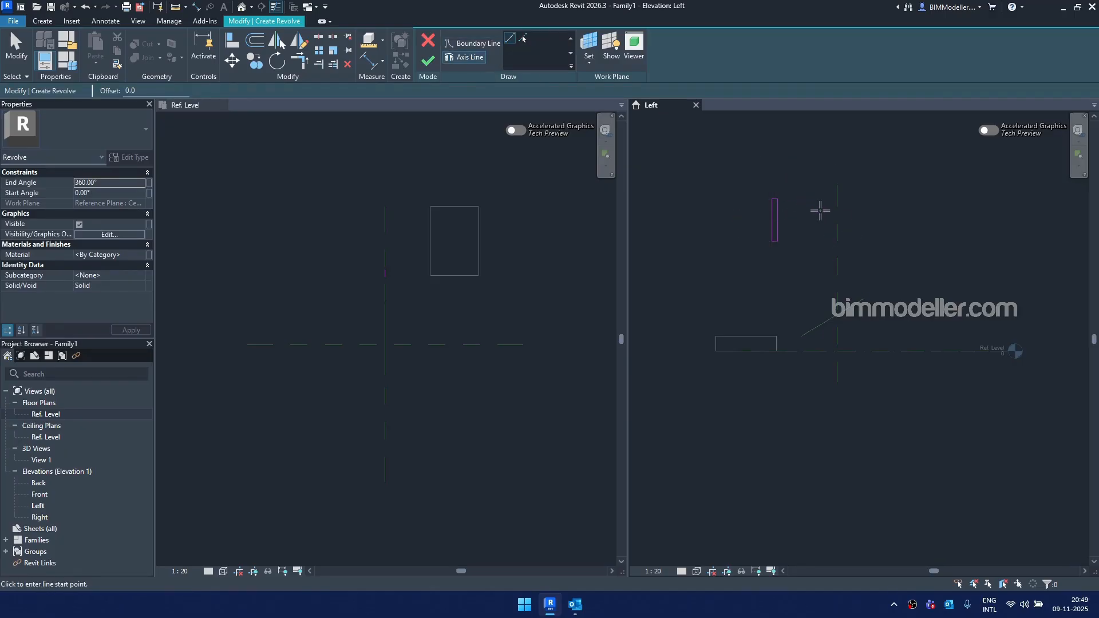
left_click(830, 215)
left_click(784, 280)
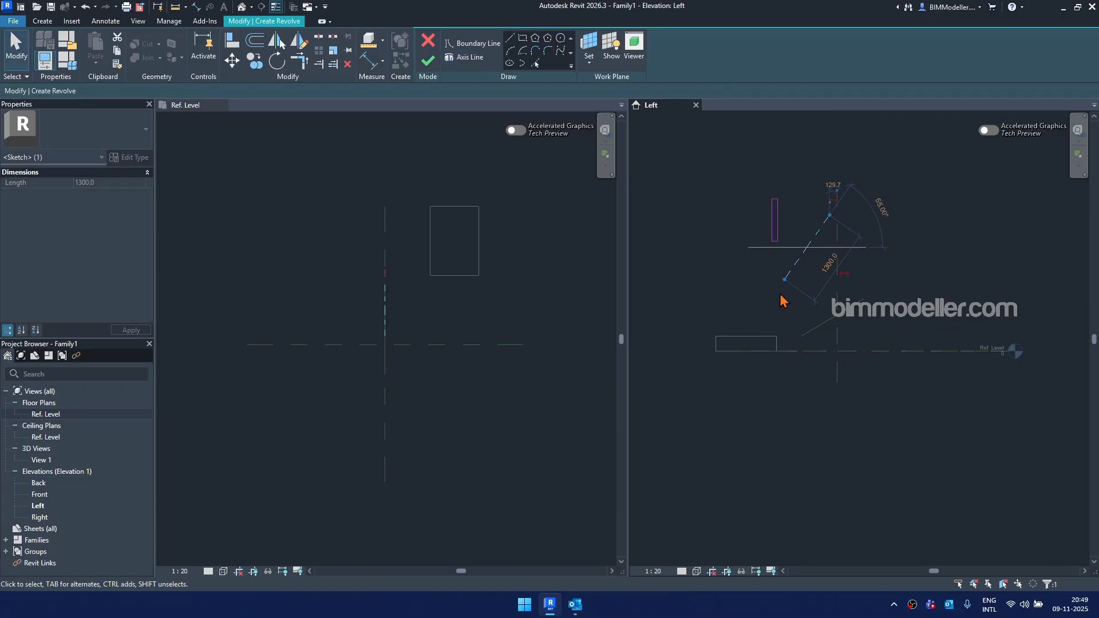
left_click(428, 61)
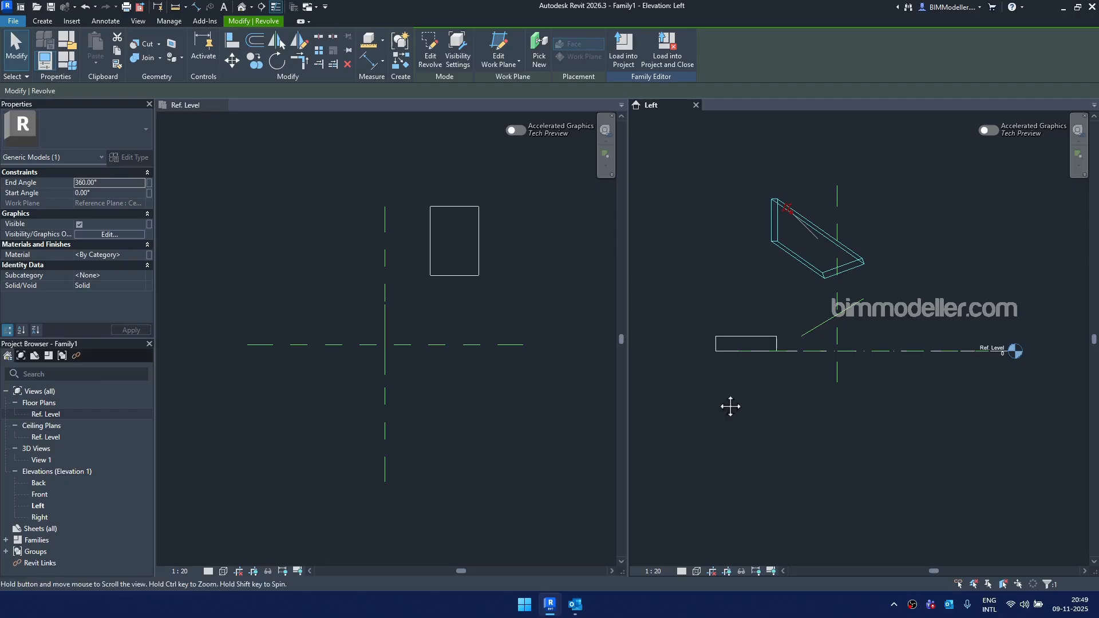
Open the default 3D view and display the revolved form and the box with shaded surfaces
scroll(868, 337, "up", 2)
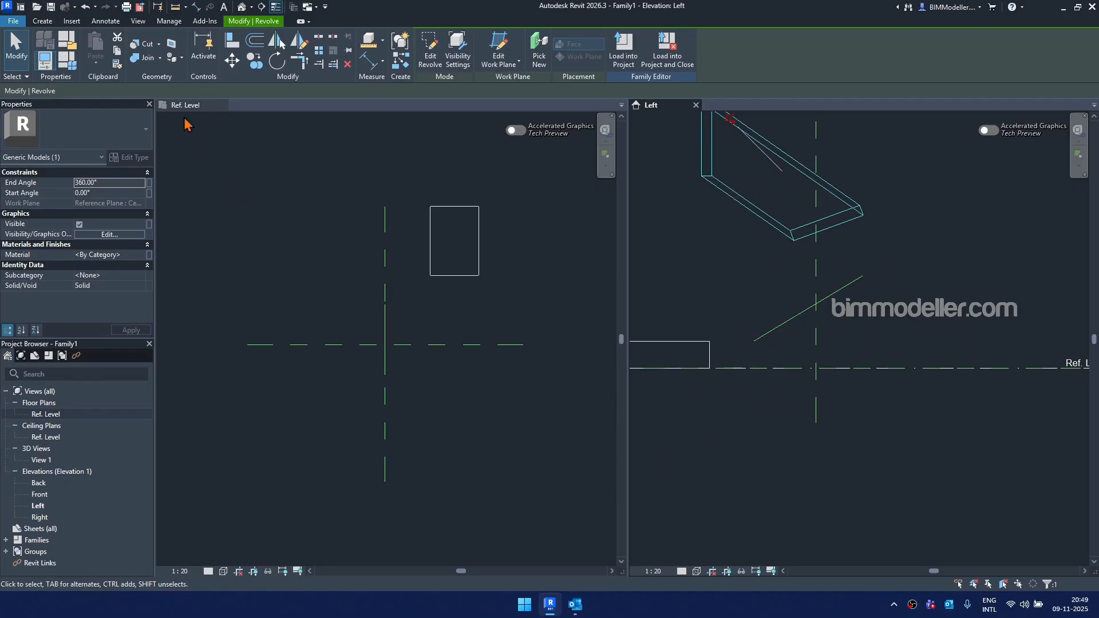
left_click(51, 21)
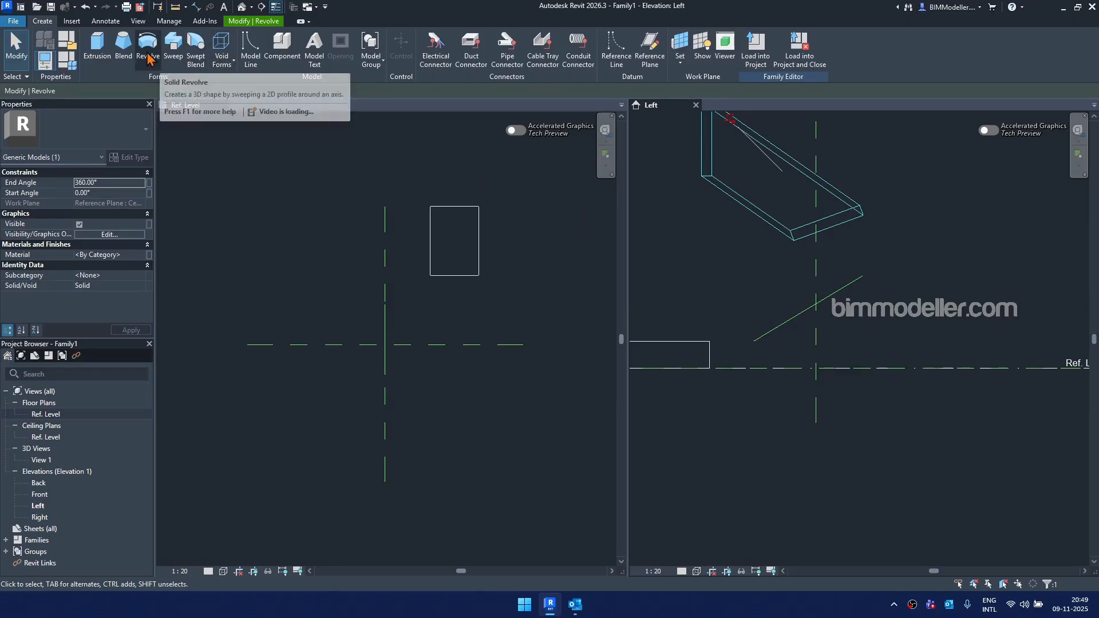
left_click(242, 8)
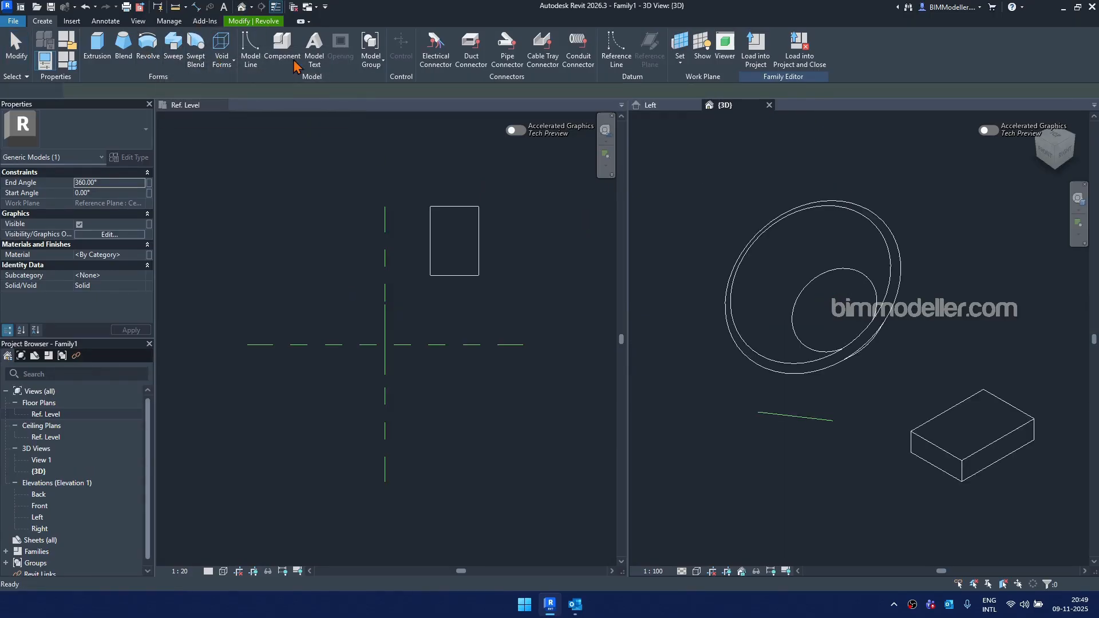
middle_click_drag(848, 401, 819, 431)
Start a new Extrusion and pick a plane of the slanted reference line as its work plane
left_click(99, 49)
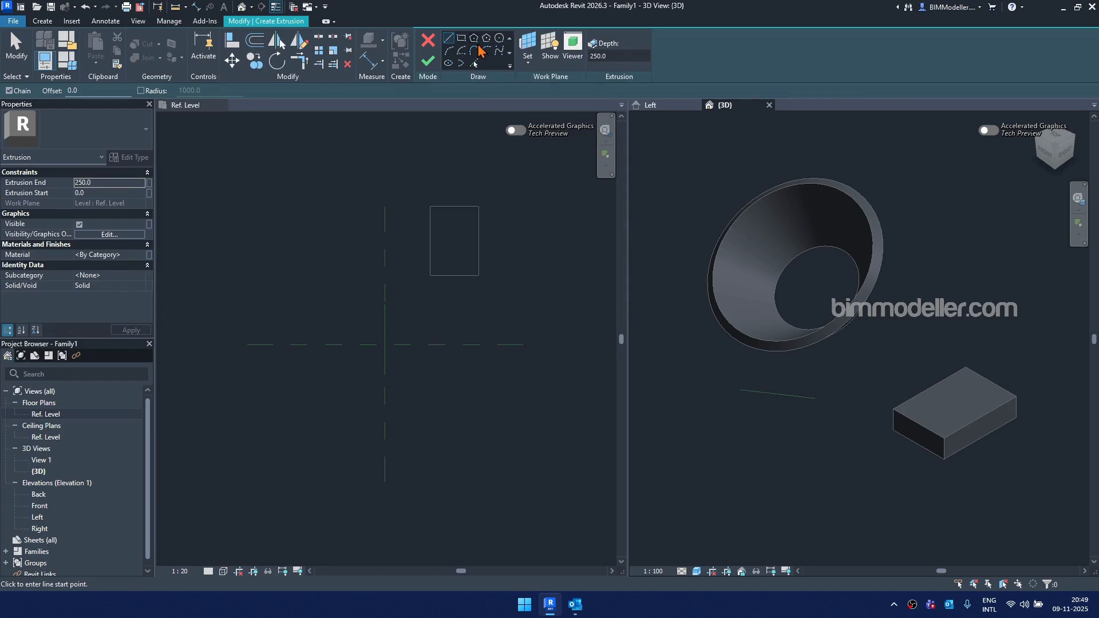
left_click(526, 65)
left_click(551, 112)
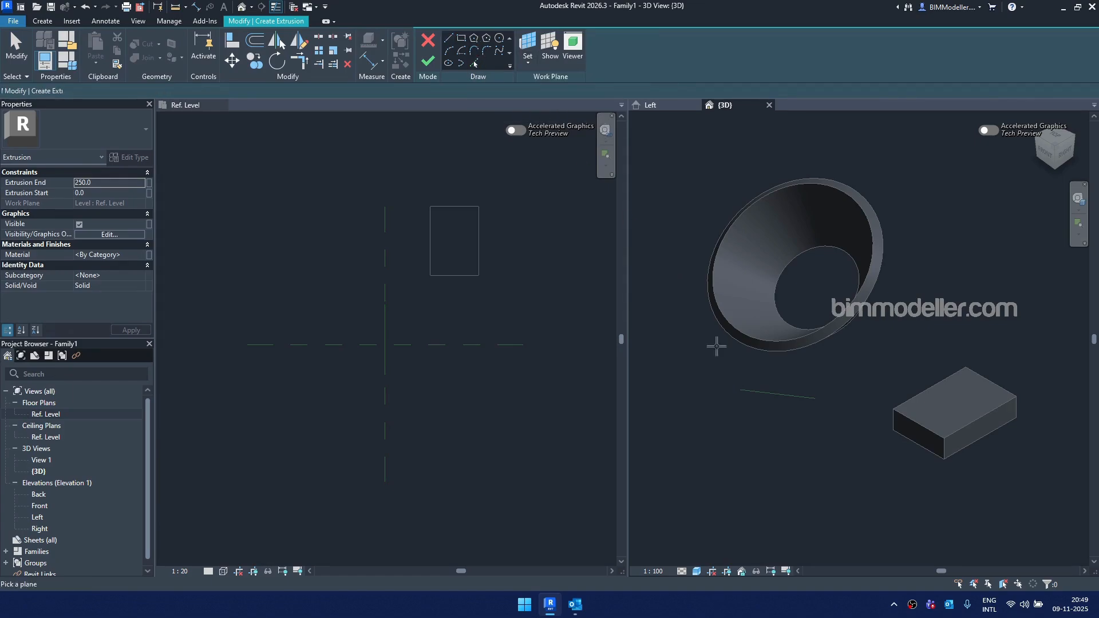
left_click(739, 395)
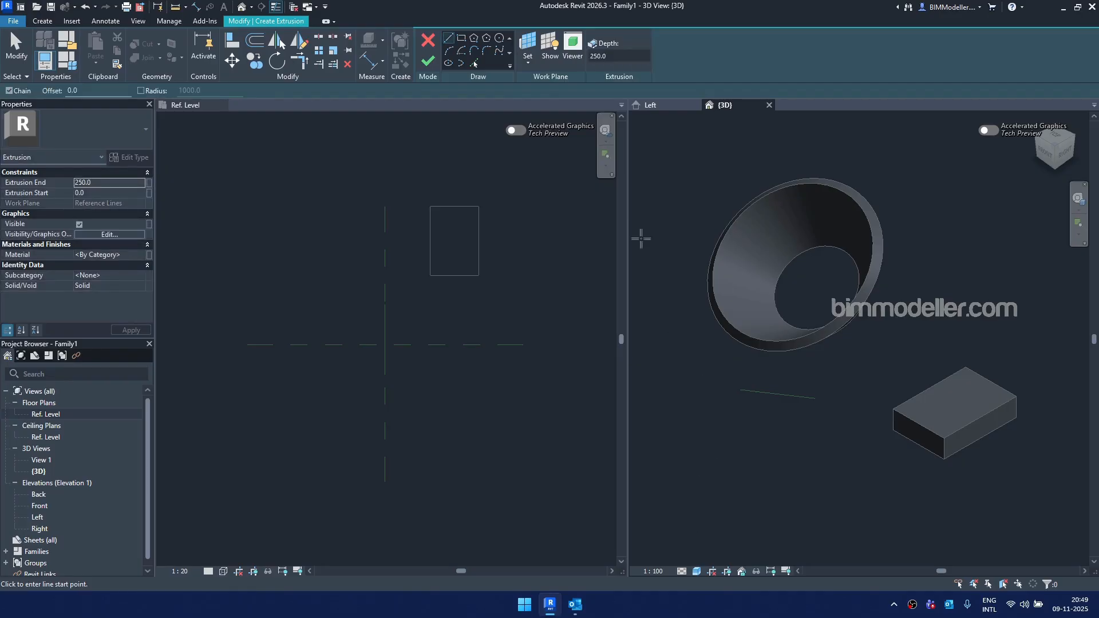
Choose the rectangle tool for the extrusion sketch and open the Workplane Viewer for the reference line's plane
left_click(466, 40)
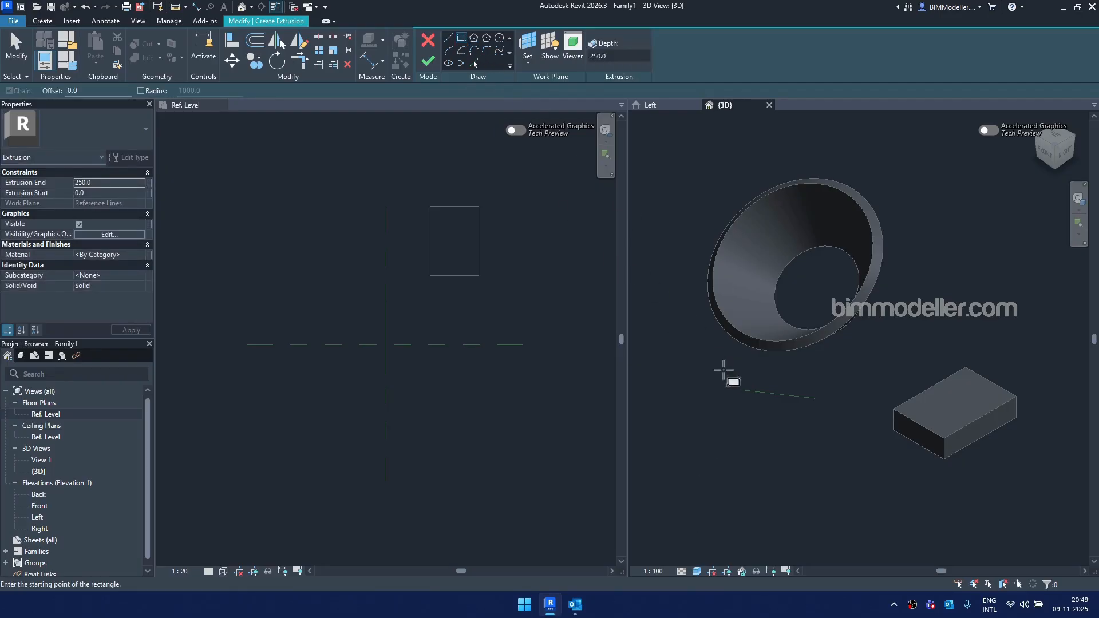
scroll(743, 387, "up", 3)
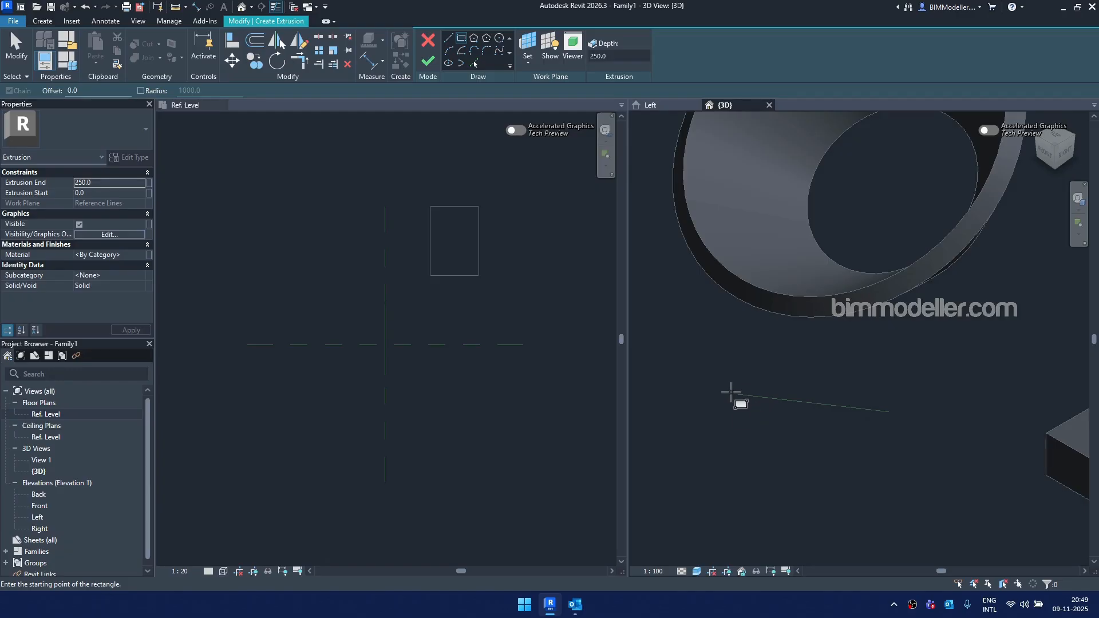
scroll(737, 396, "up", 2)
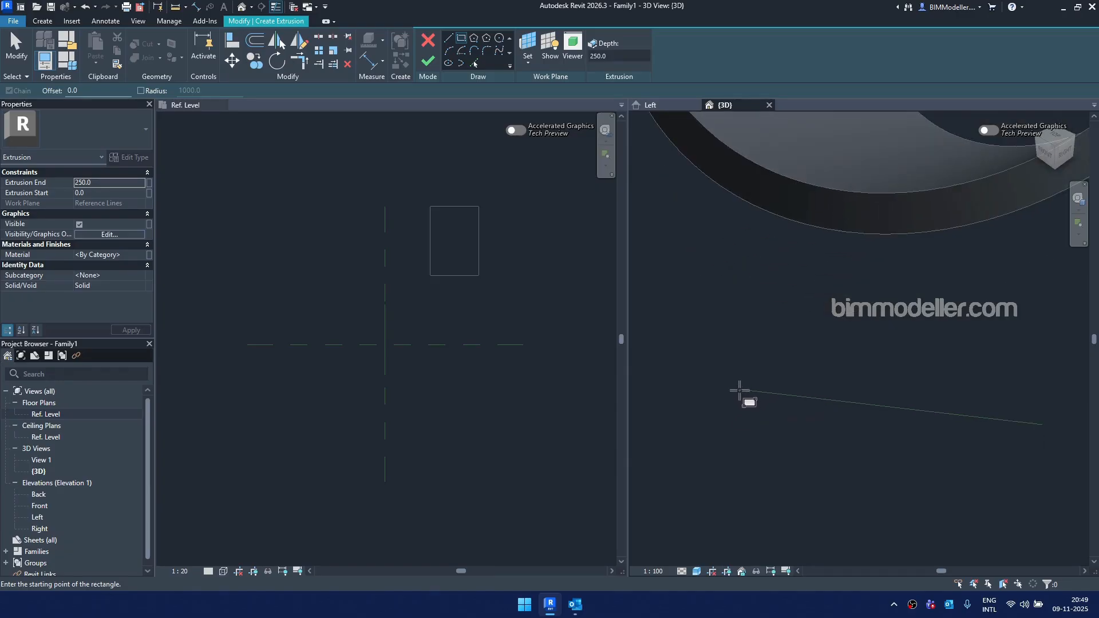
scroll(744, 414, "down", 4)
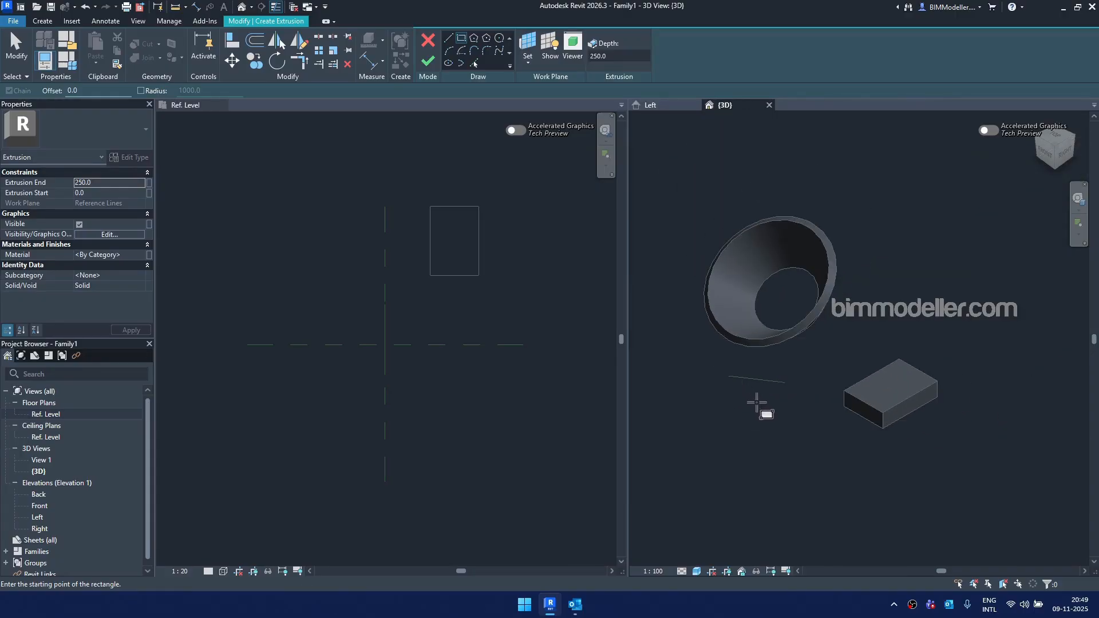
scroll(757, 403, "up", 4)
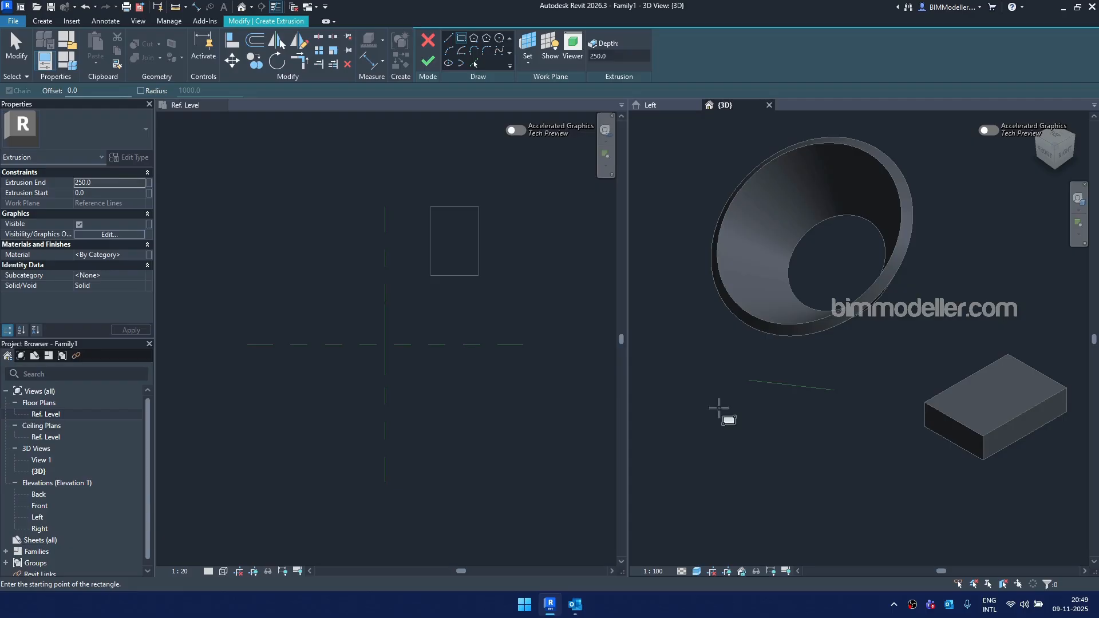
left_click(489, 361)
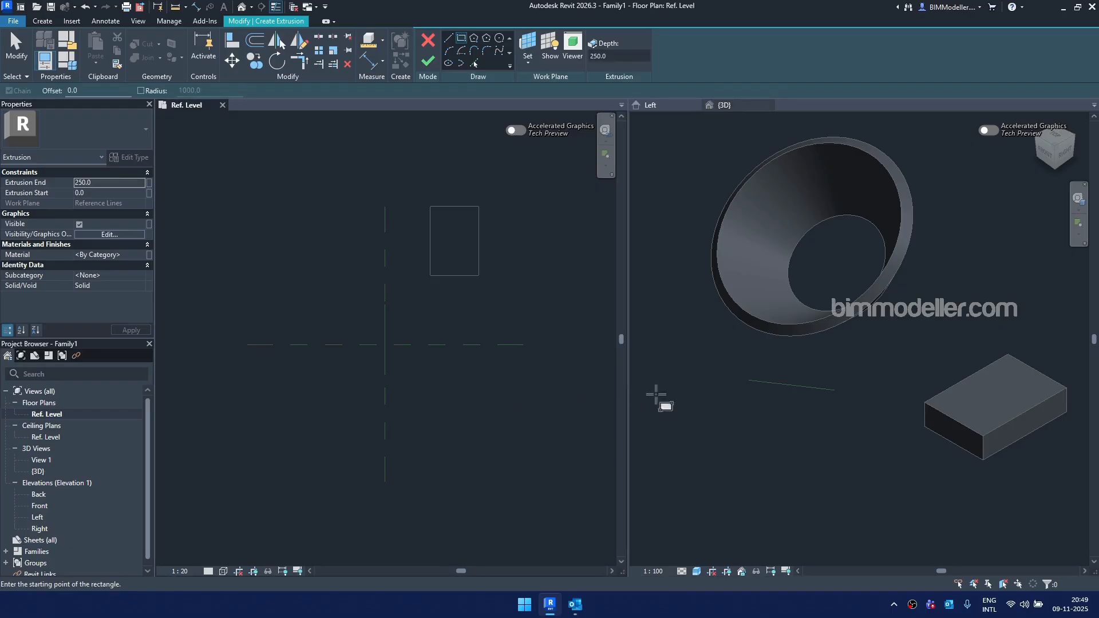
left_click(755, 423)
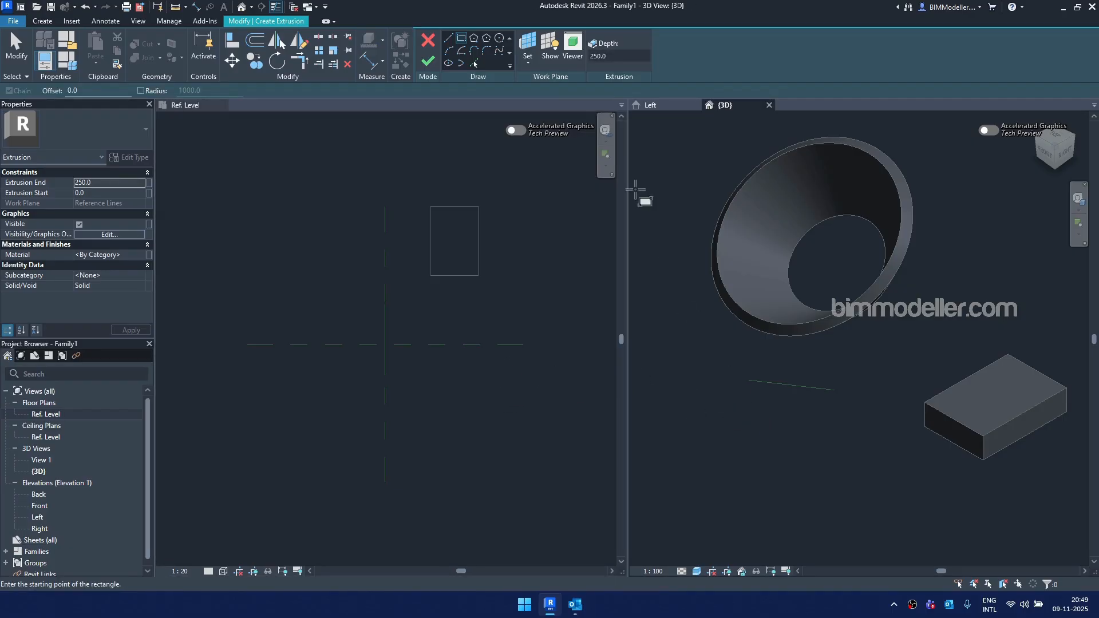
left_click(572, 63)
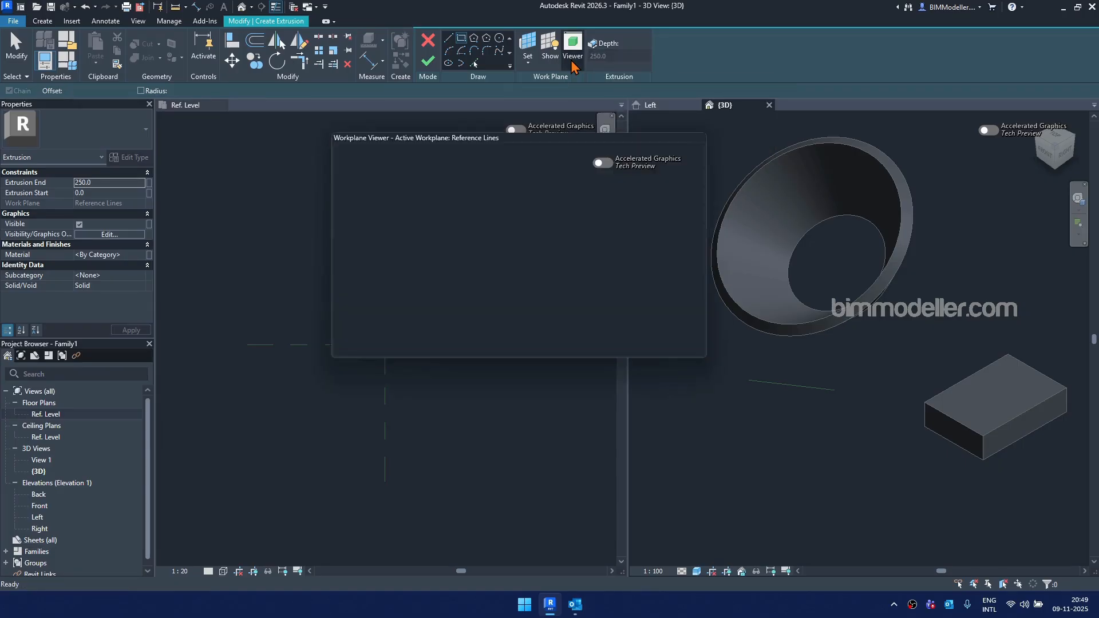
Sketch a rectangle about 385 by 365 inside the slanted work plane in the Workplane Viewer
scroll(468, 295, "down", 2)
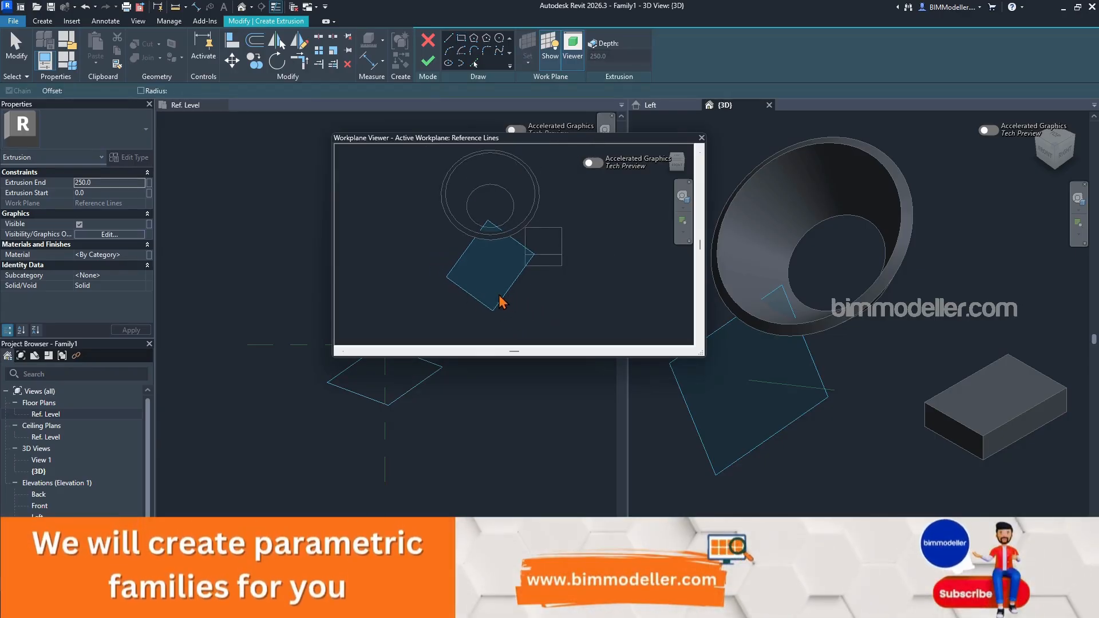
scroll(500, 295, "up", 3)
scroll(492, 284, "up", 3)
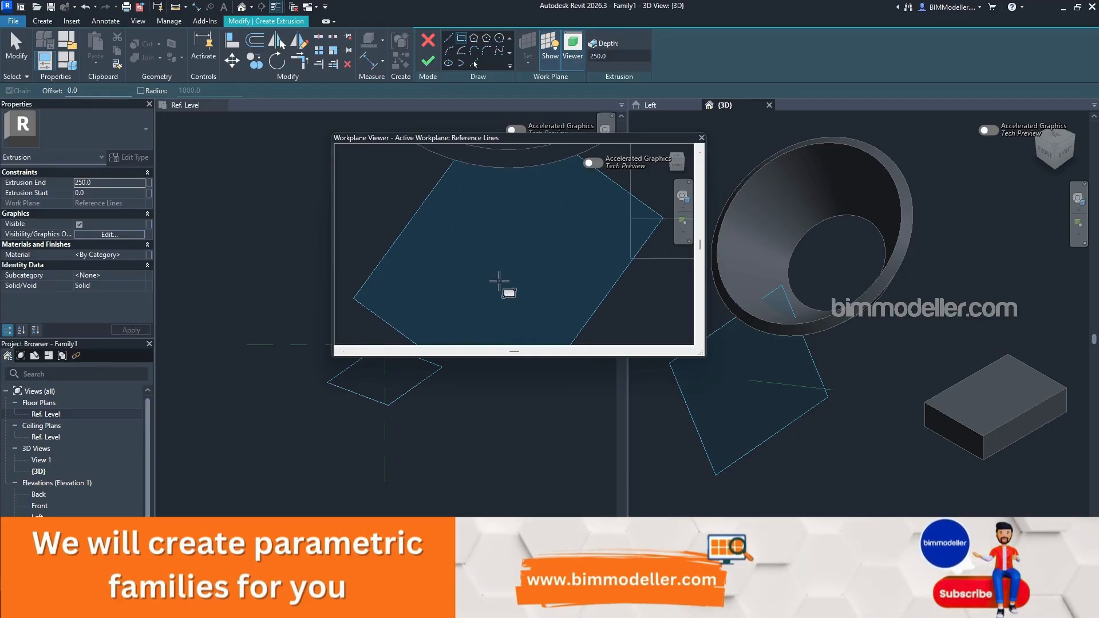
scroll(501, 263, "down", 1)
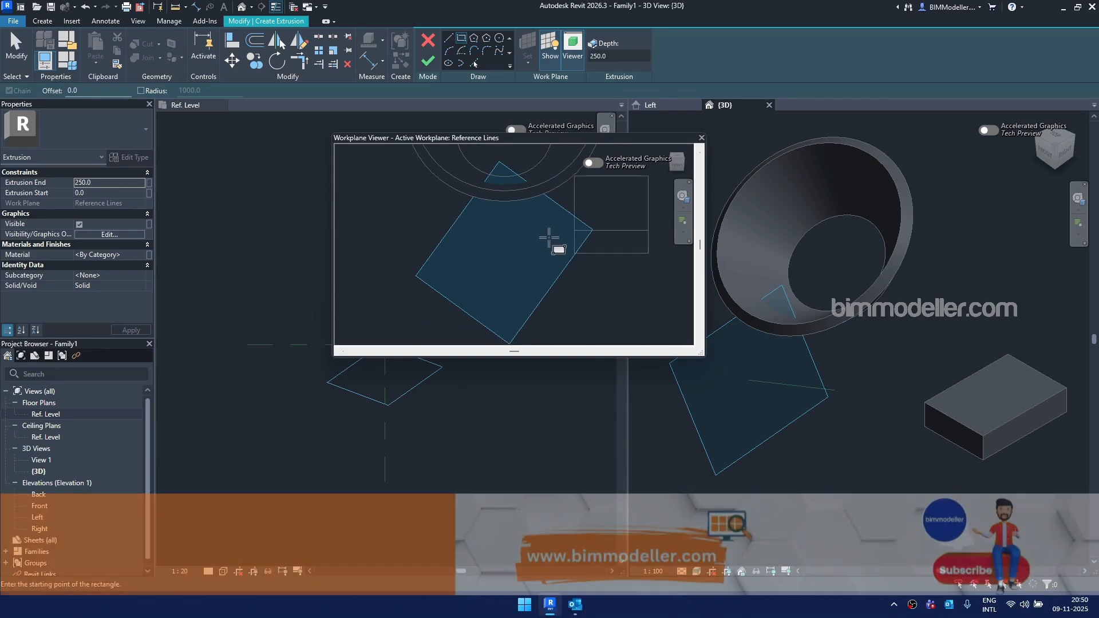
right_click(551, 220)
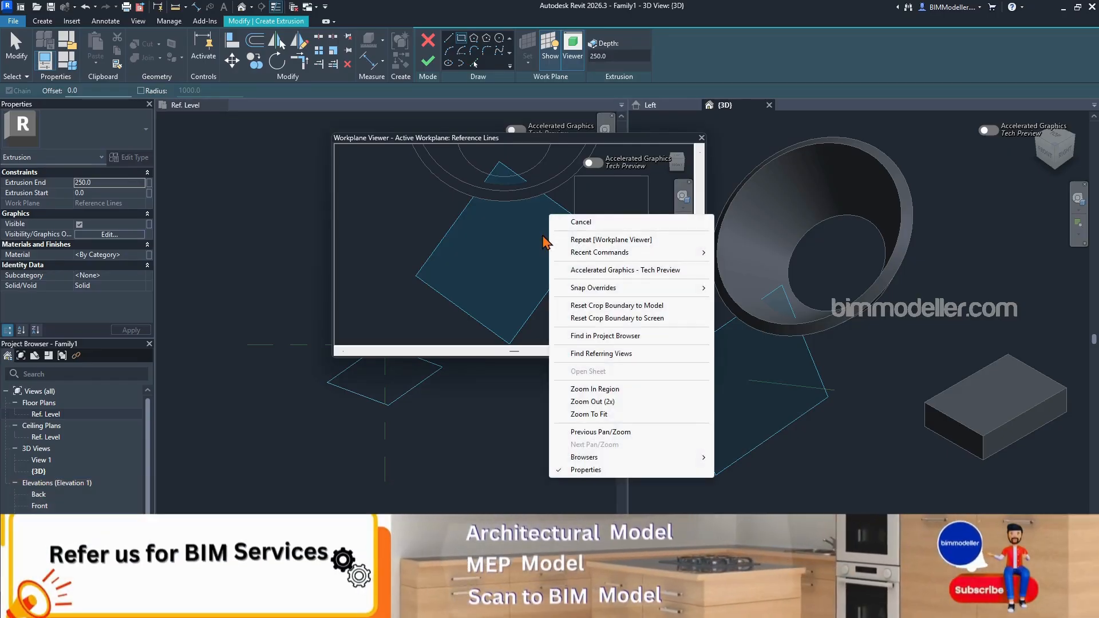
left_click(543, 236)
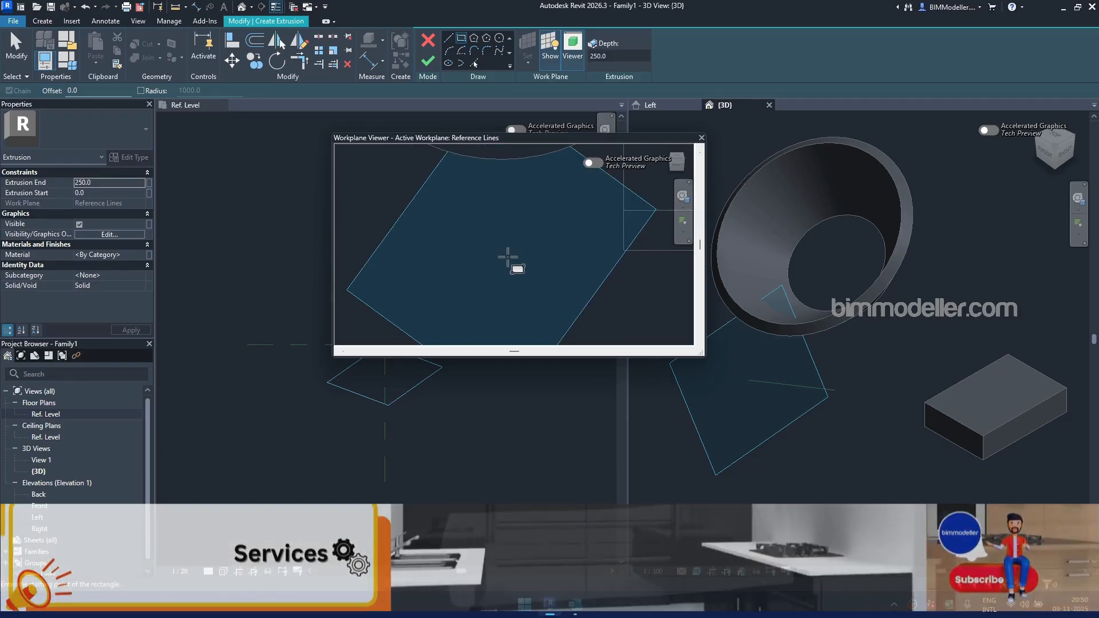
scroll(510, 260, "up", 2)
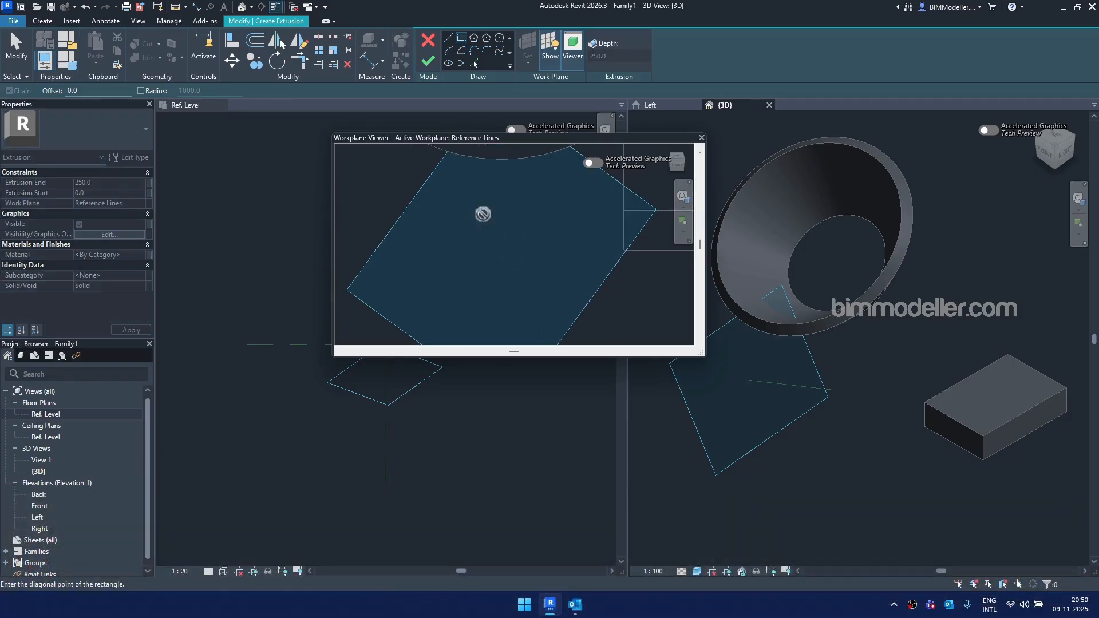
left_click(501, 313)
middle_click_drag(590, 344, 565, 338)
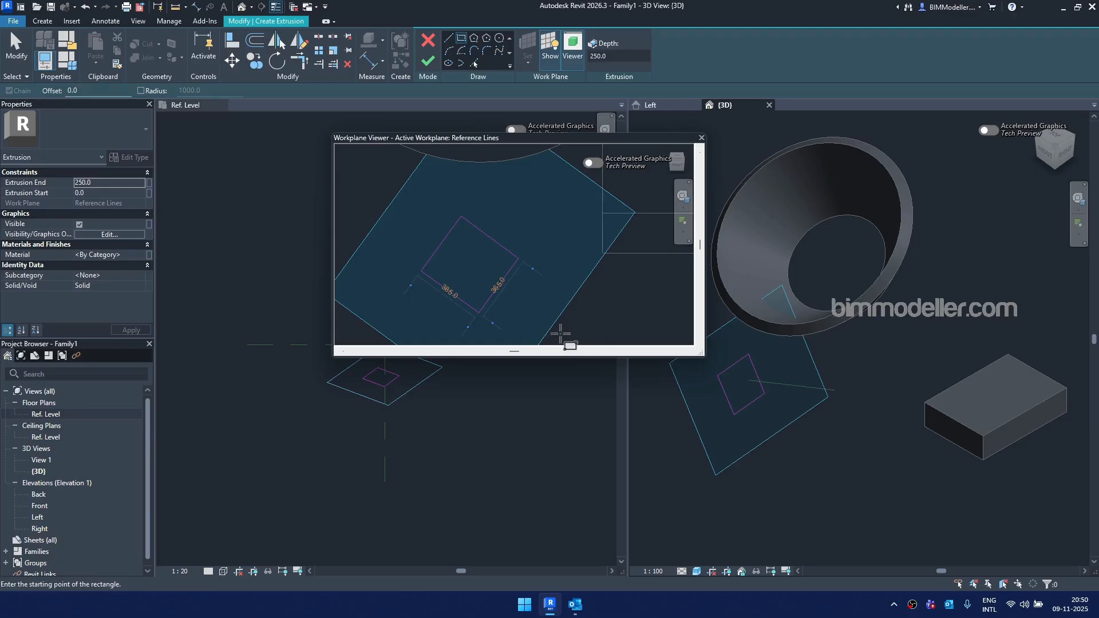
mouse_move(625, 309)
middle_mouse_down("shift")
mouse_move(613, 315)
mouse_move(656, 310)
mouse_move(664, 287)
mouse_move(641, 285)
mouse_move(613, 307)
mouse_move(658, 314)
middle_mouse_up("shift")
mouse_move(588, 303)
middle_mouse_down()
mouse_move(618, 297)
mouse_move(625, 282)
mouse_move(650, 307)
mouse_move(685, 307)
mouse_move(589, 319)
mouse_move(572, 290)
mouse_move(589, 270)
mouse_move(565, 277)
mouse_move(599, 293)
middle_mouse_up()
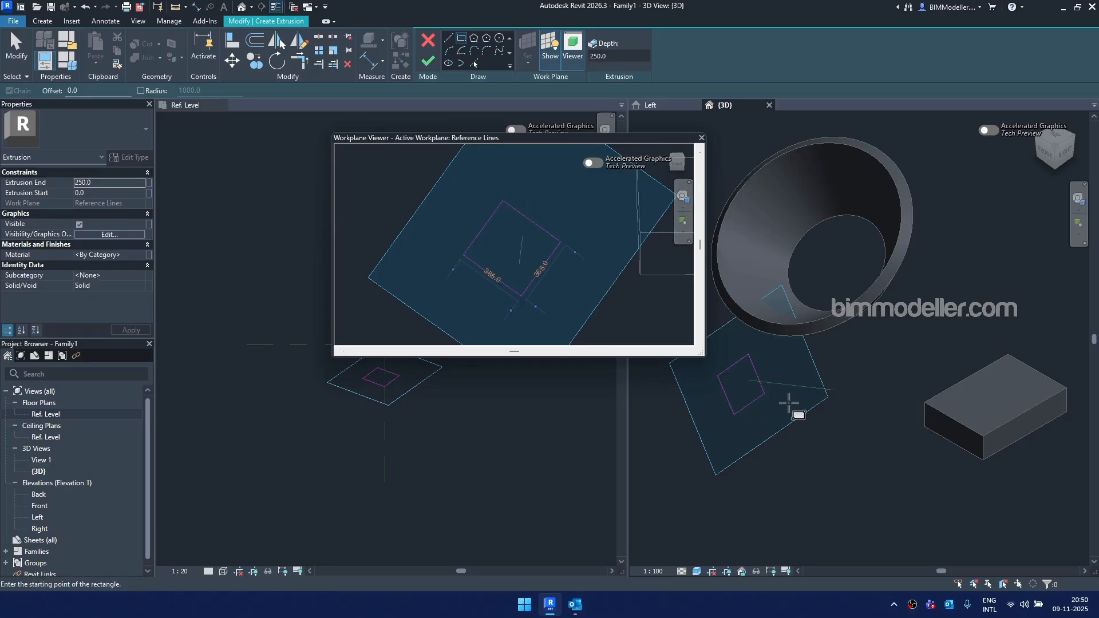
key("Escape")
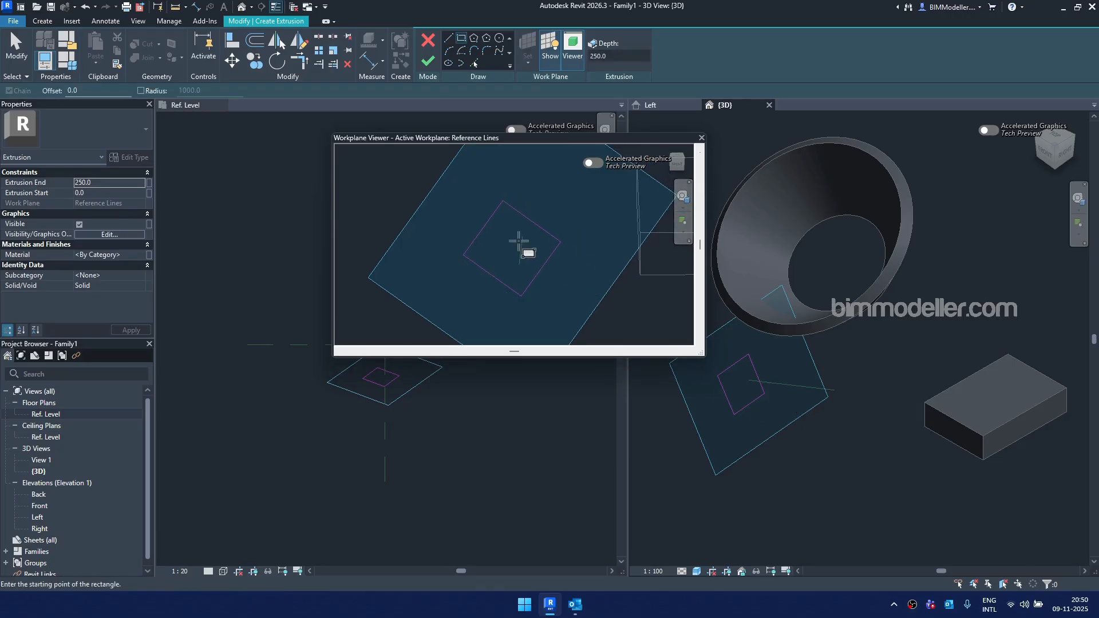
scroll(521, 244, "up", 2)
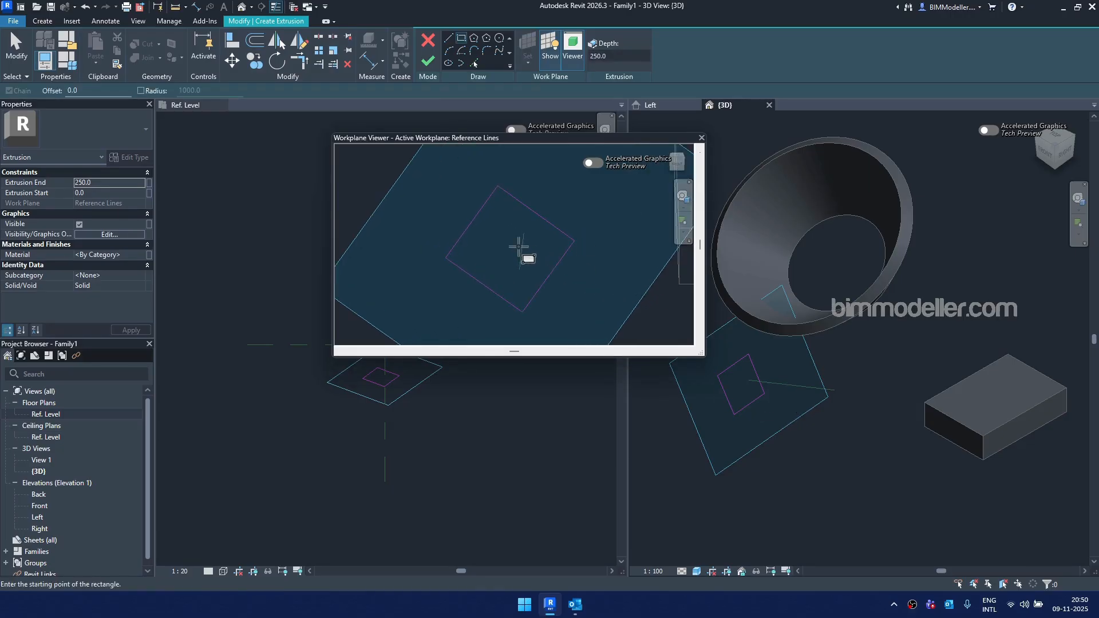
left_click(559, 269)
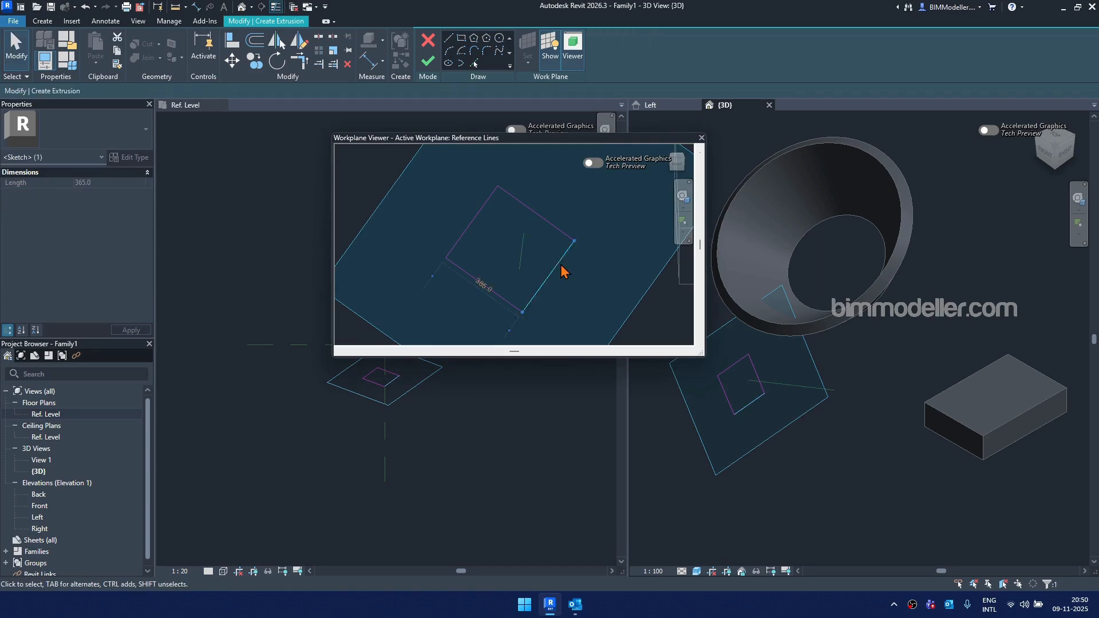
left_click(438, 178)
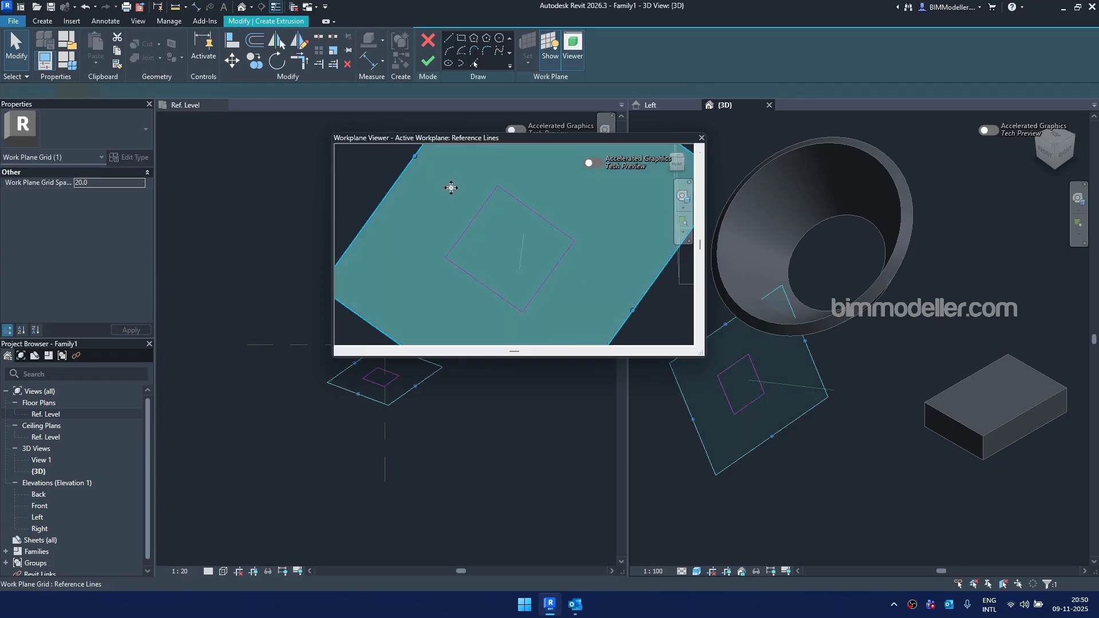
left_click(508, 256)
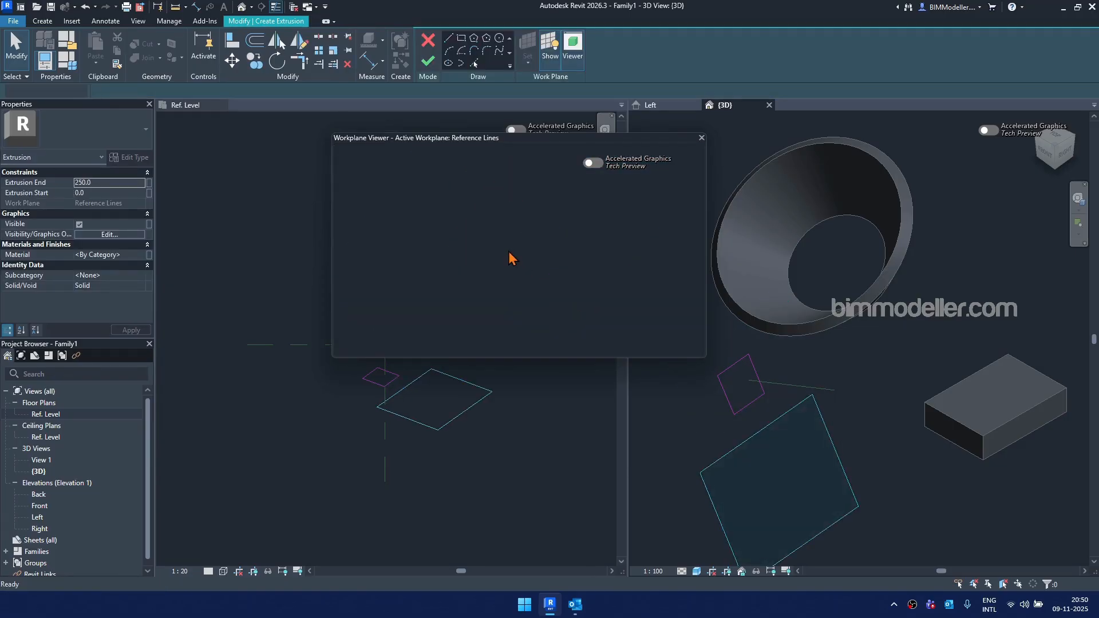
Select all four rectangle lines and move them so the upper corner snaps to the reference line's endpoint, using the Endpoints snap override
left_click_drag(413, 169, 569, 306)
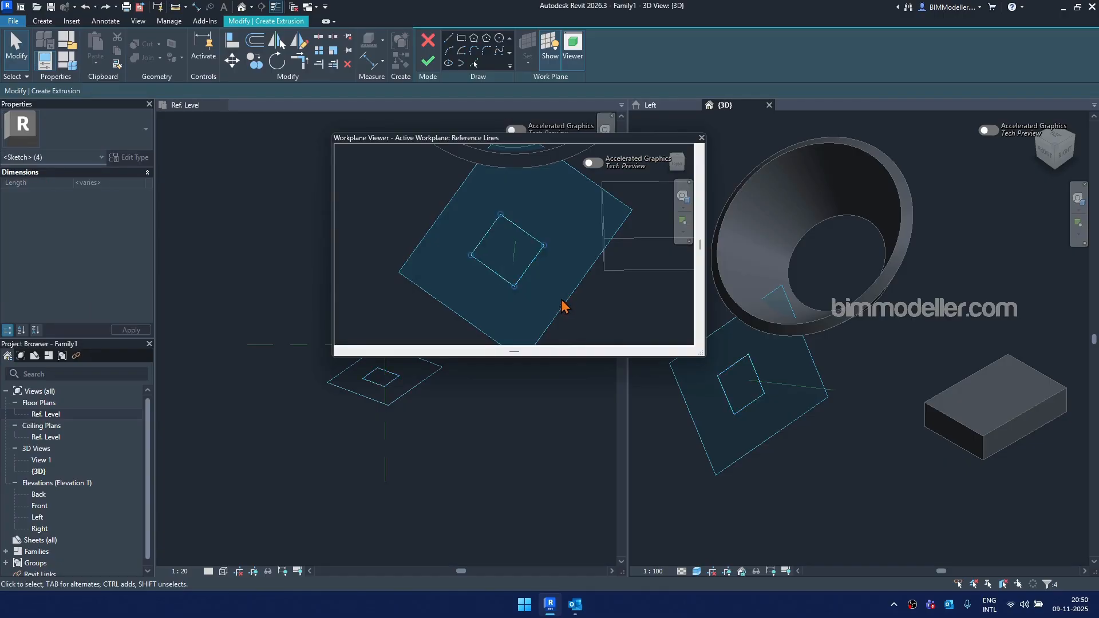
left_click(232, 62)
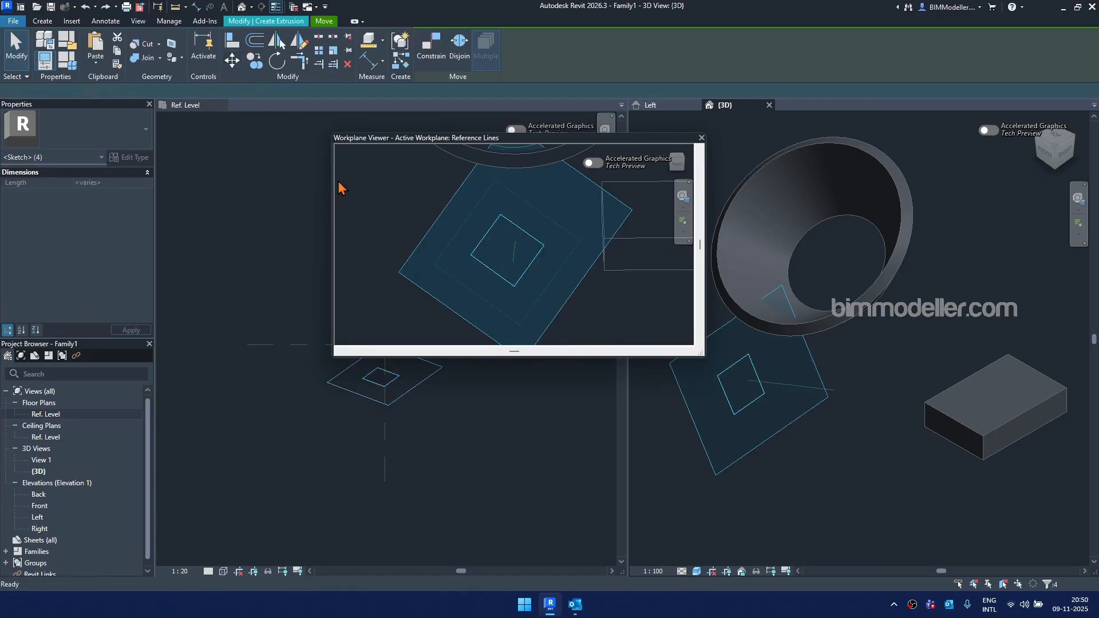
left_click(497, 219)
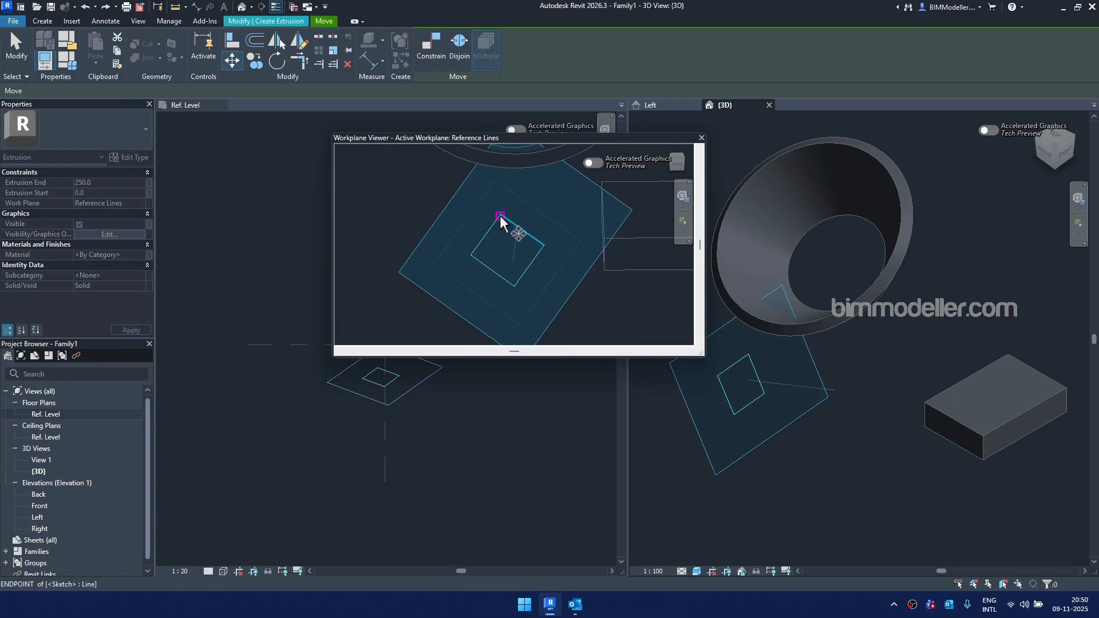
scroll(516, 248, "up", 2)
right_click(516, 246)
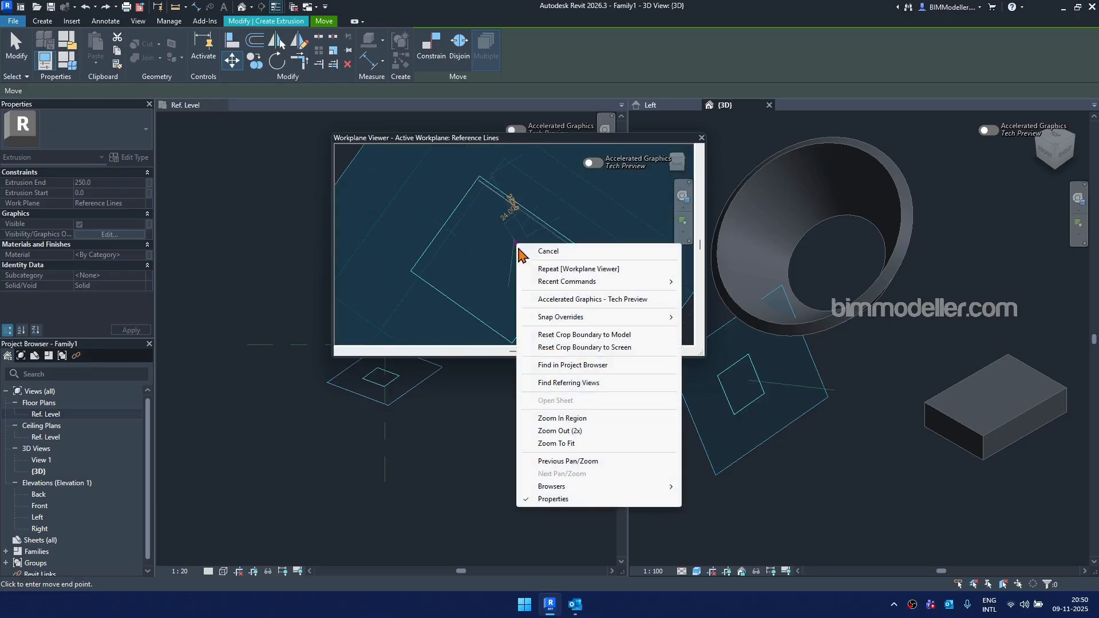
mouse_move(641, 319)
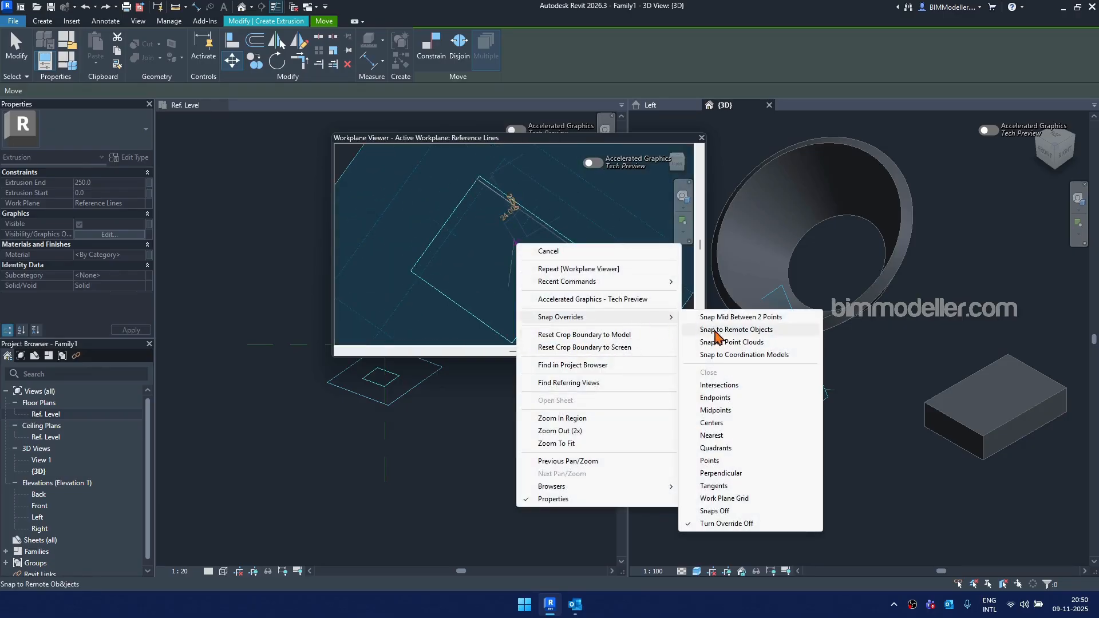
left_click(715, 398)
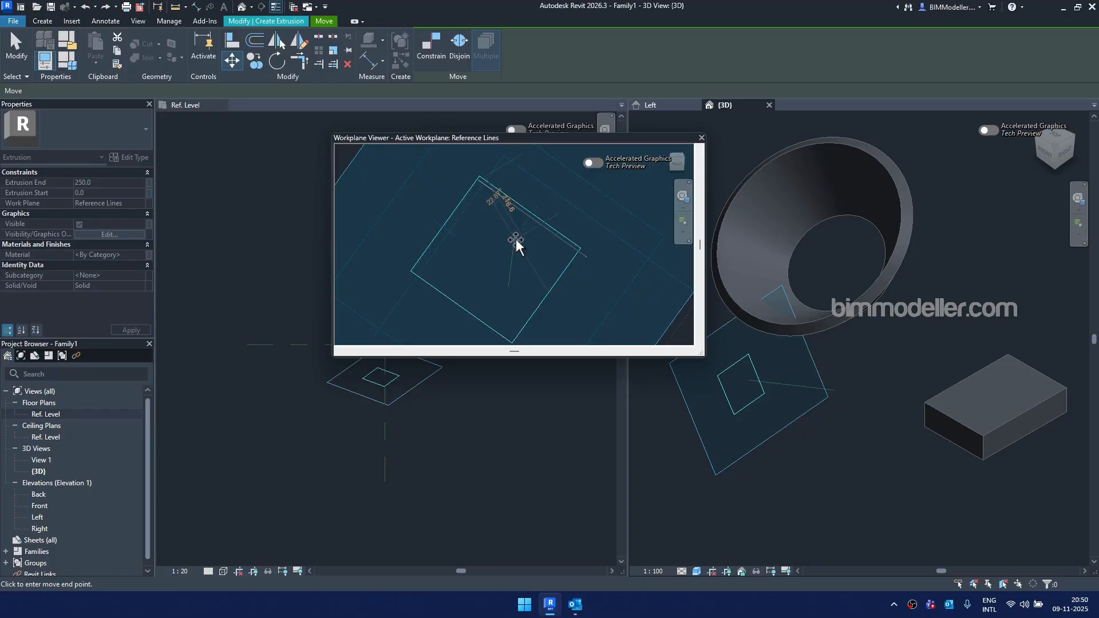
left_click(516, 237)
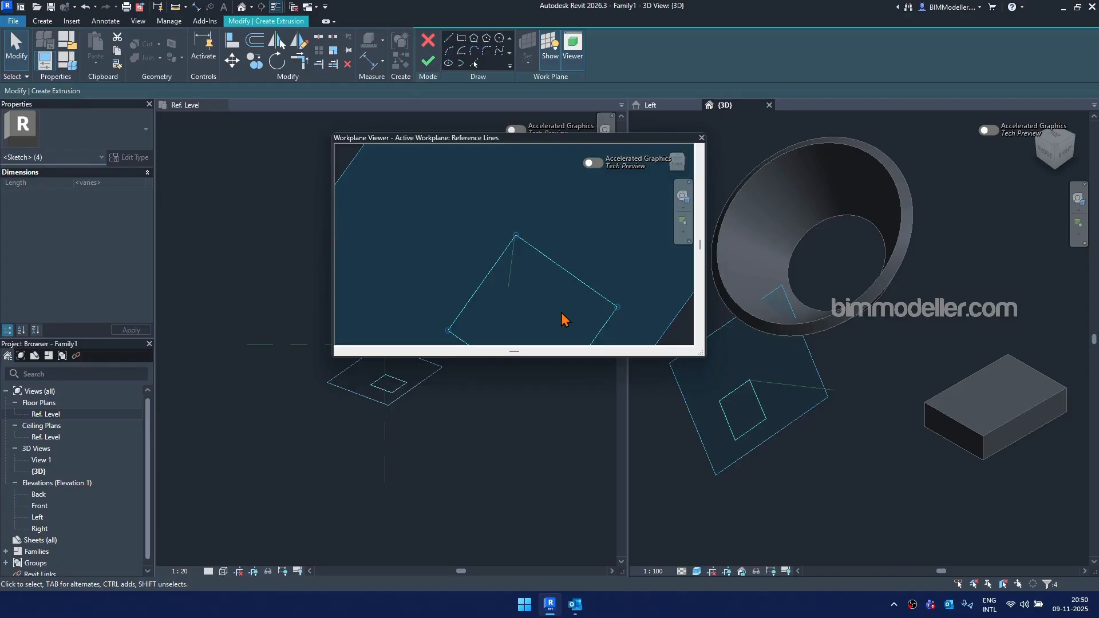
Finish the extrusion with its end at 250, close the Workplane Viewer and deselect the new solid
left_click(428, 61)
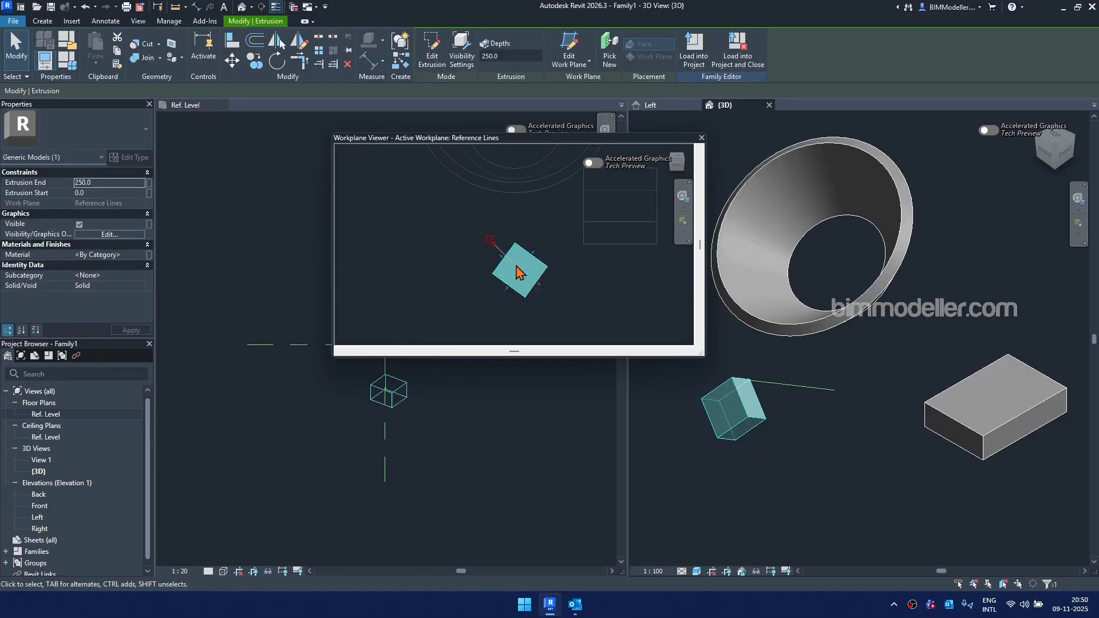
left_click(703, 138)
left_click(680, 202)
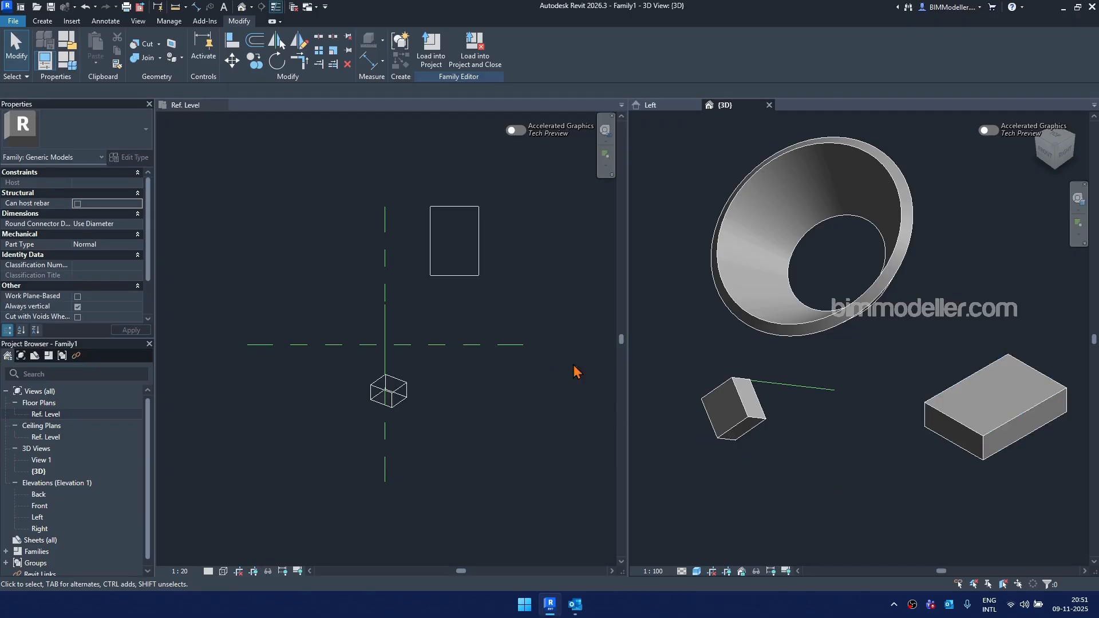
Activate the Ref. Level plan and examine the slanted extrusion there
left_click(473, 423)
scroll(401, 394, "down", 2)
scroll(422, 433, "up", 6)
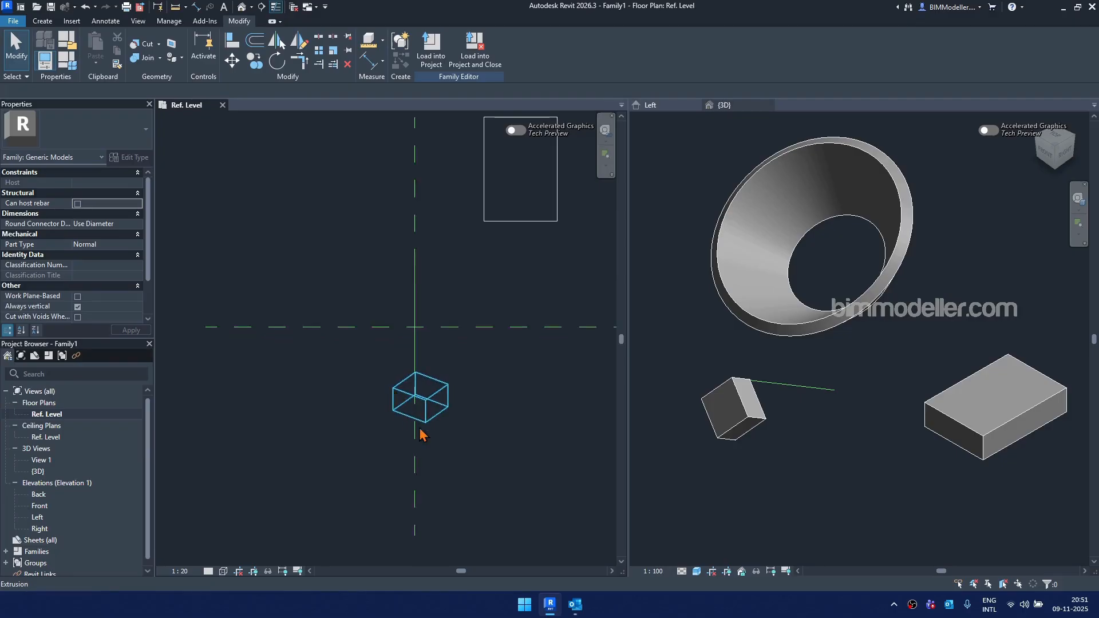